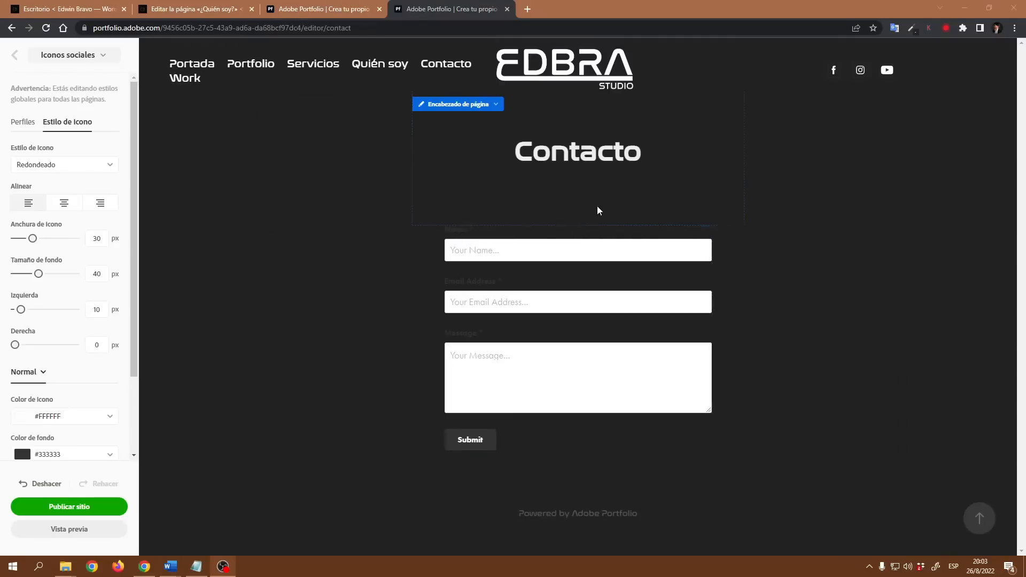
# Step: Reduce the Contacto page header padding to 30 px top and 19 px bottom
pyautogui.click(496, 105)
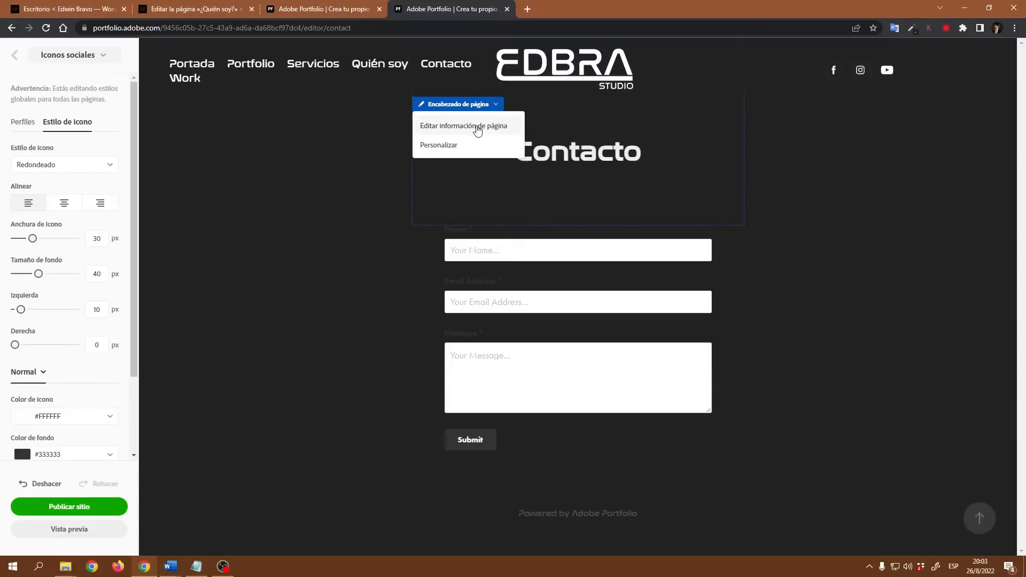
pyautogui.click(442, 146)
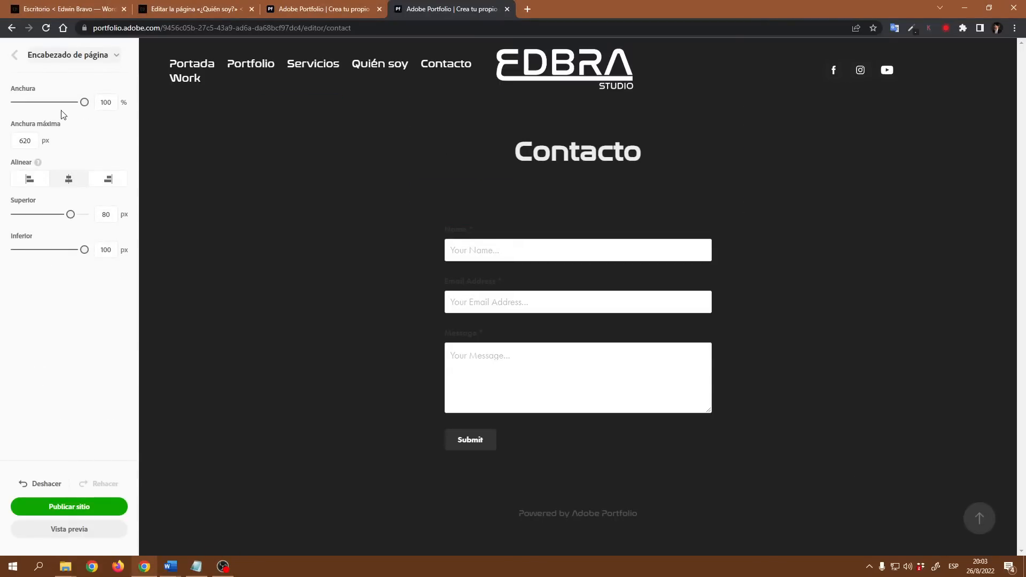
pyautogui.moveTo(70, 214); pyautogui.dragTo(34, 214)
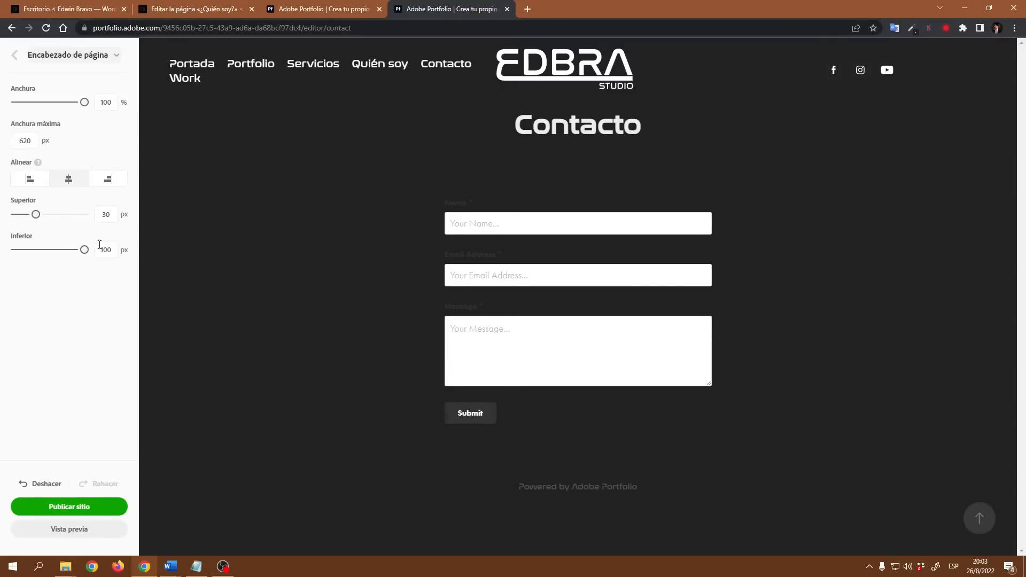
pyautogui.moveTo(84, 249); pyautogui.dragTo(29, 250)
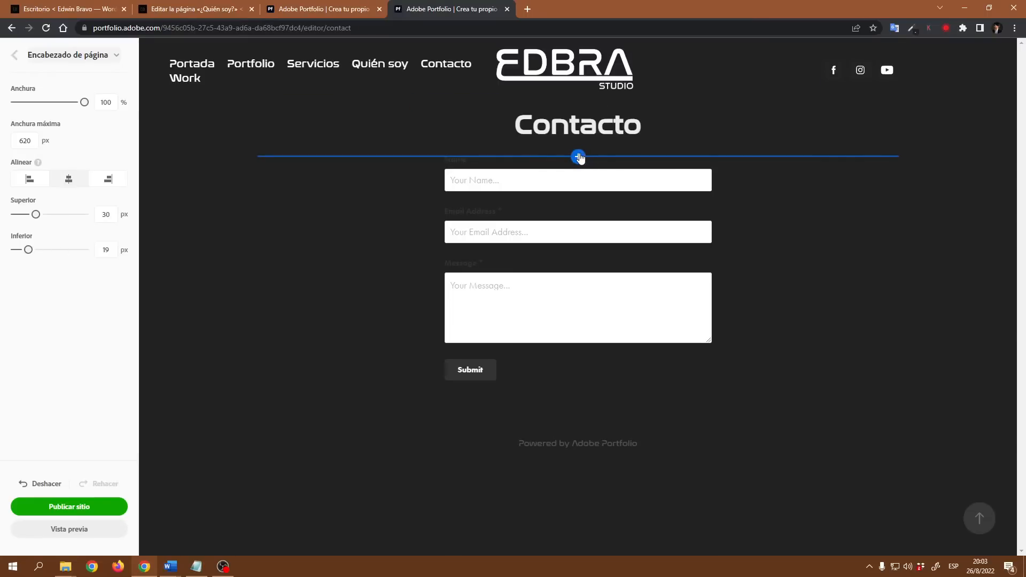
# Step: Add a text block under the title: 'Bienvenido al área de contacto será un placer atender sus consultas.'
pyautogui.click(579, 157)
pyautogui.click(685, 168)
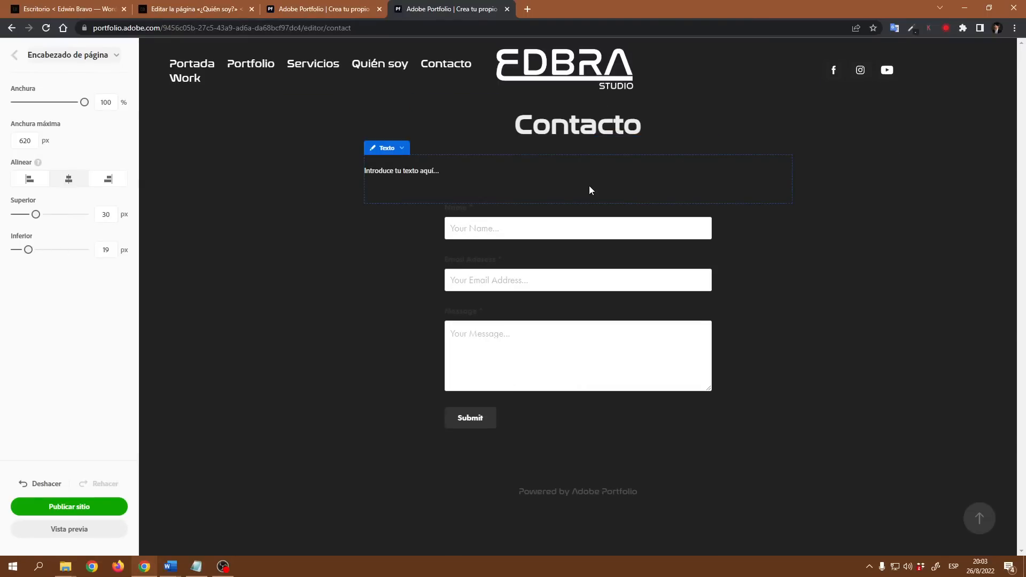
pyautogui.write('Bienvenido')
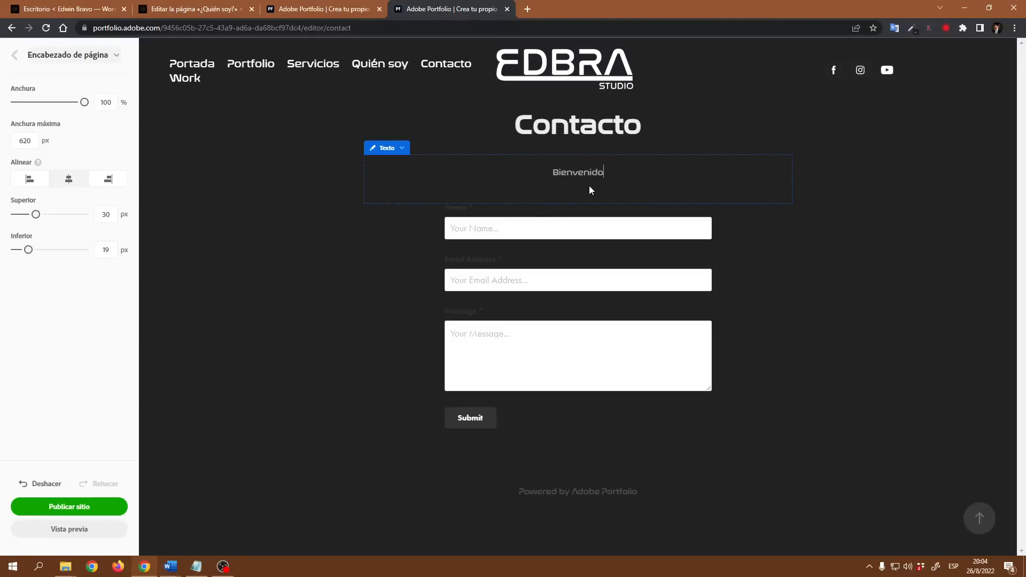
pyautogui.write(' al área de contac')
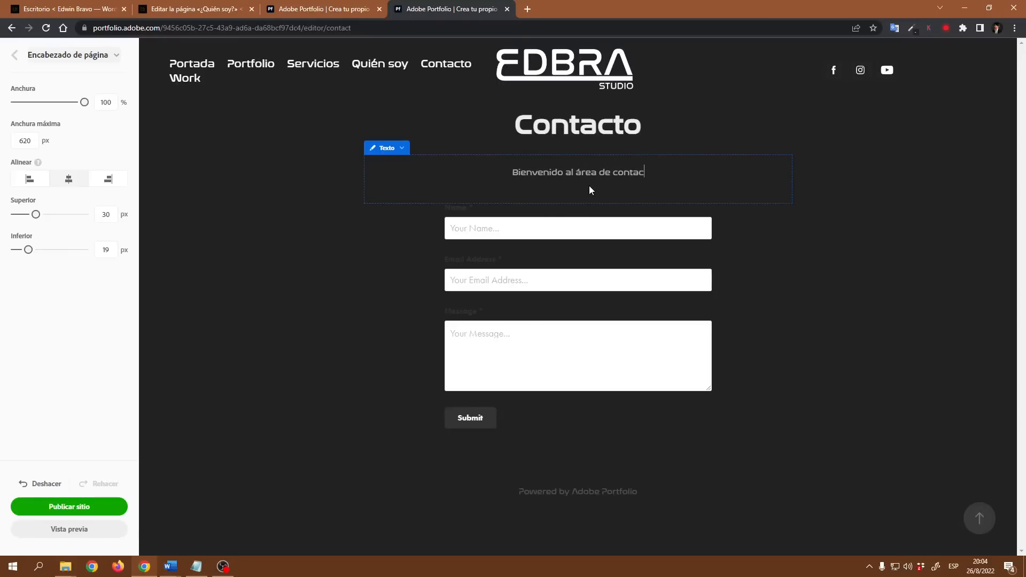
pyautogui.write('to s')
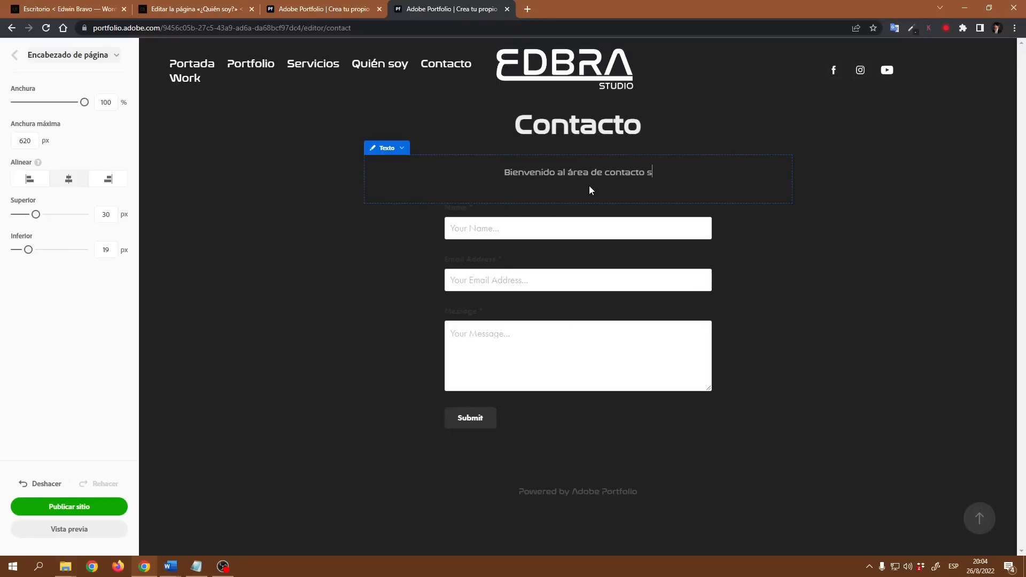
pyautogui.write('erá un ')
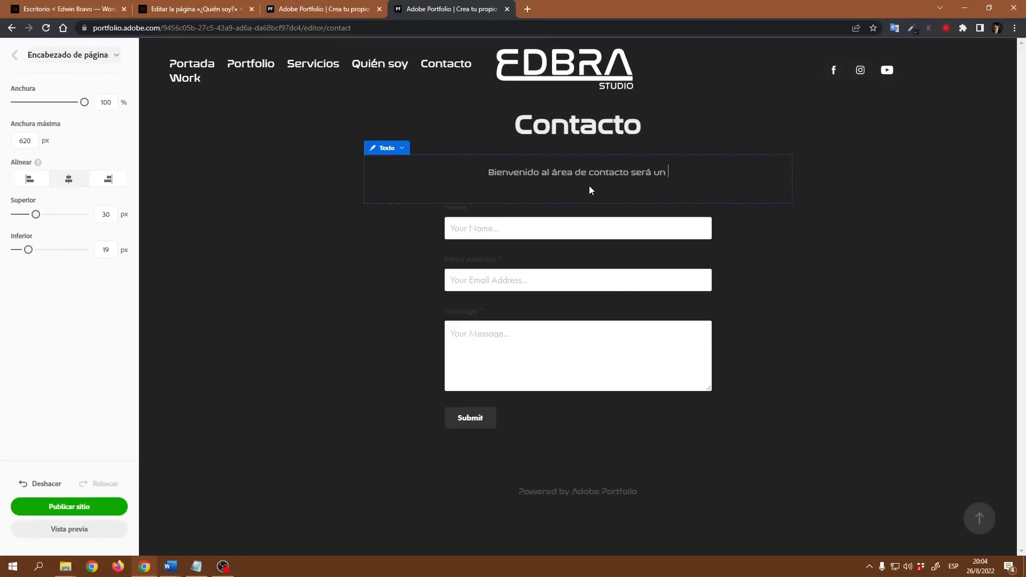
pyautogui.write('placer aten')
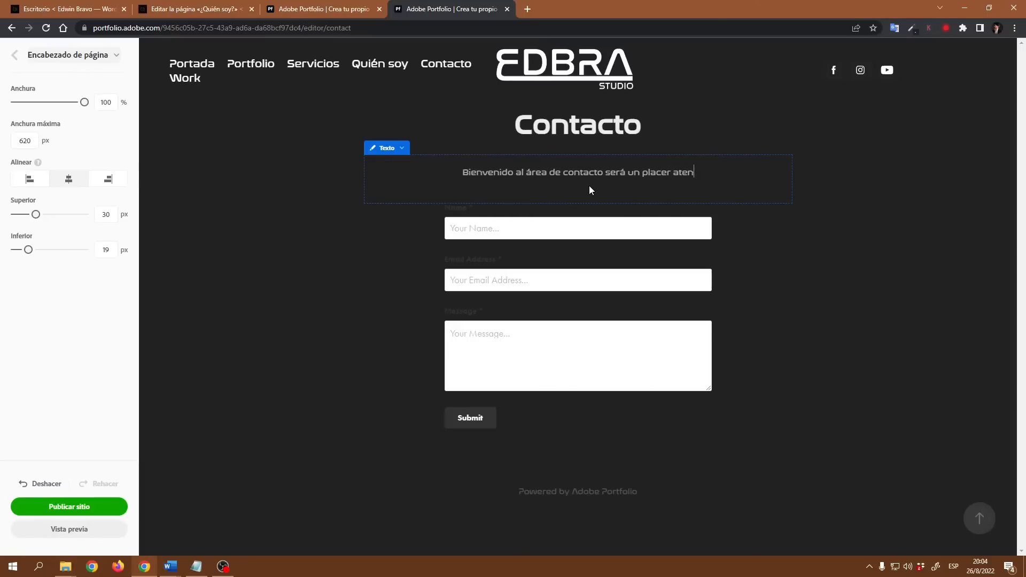
pyautogui.write('der sus consulta')
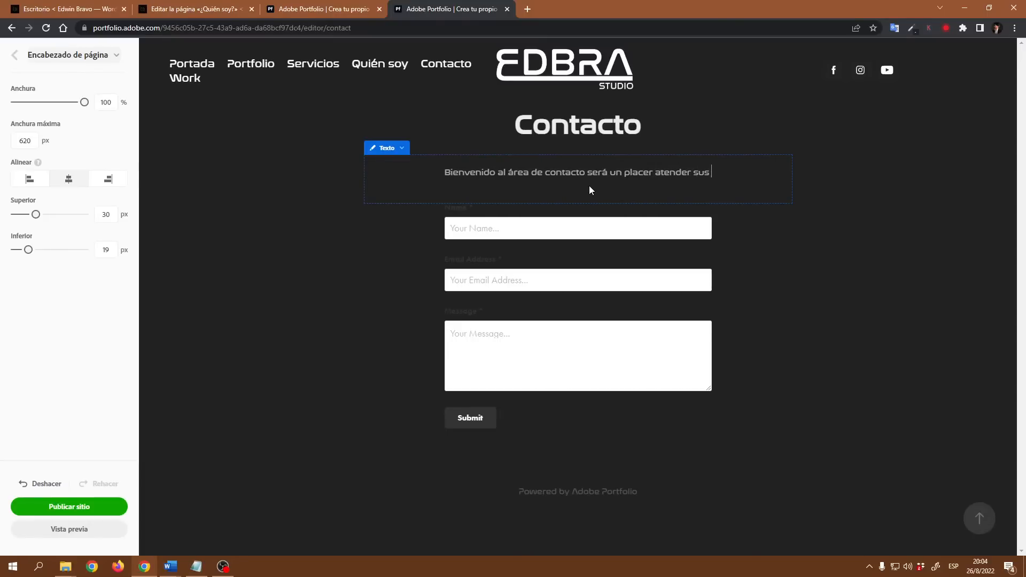
pyautogui.write('s')
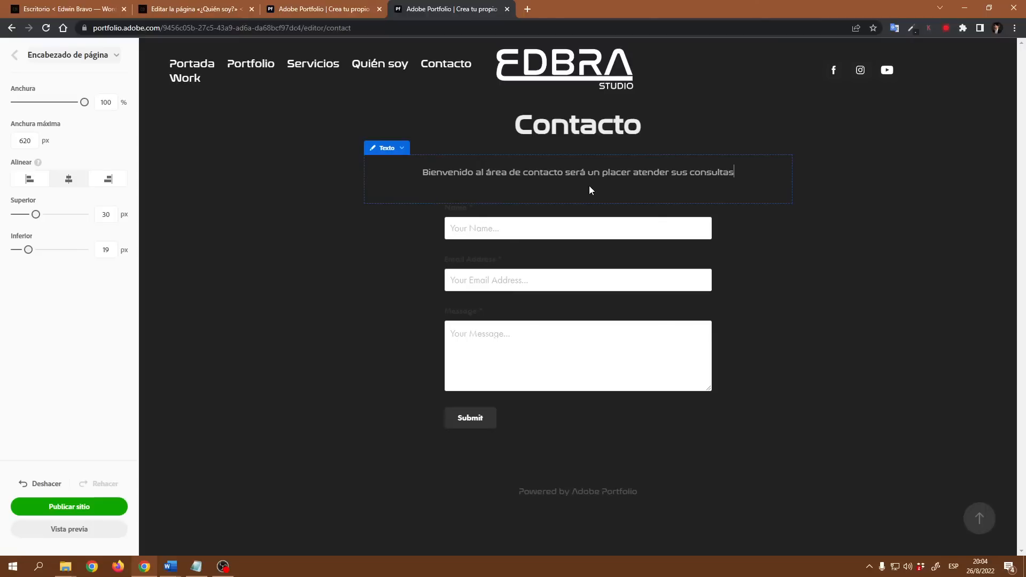
pyautogui.write('-')
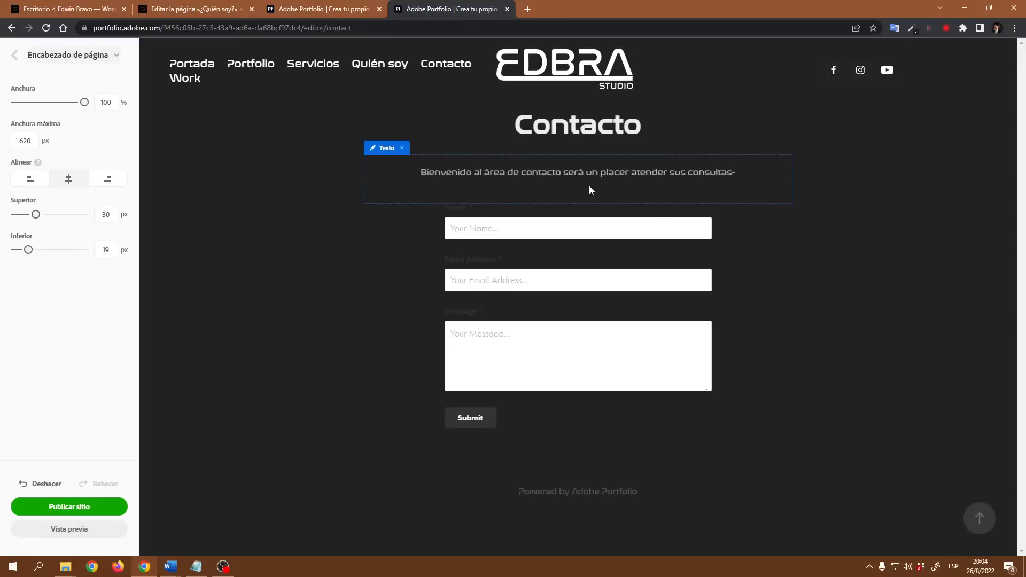
pyautogui.press('BackSpace')
pyautogui.write('.')
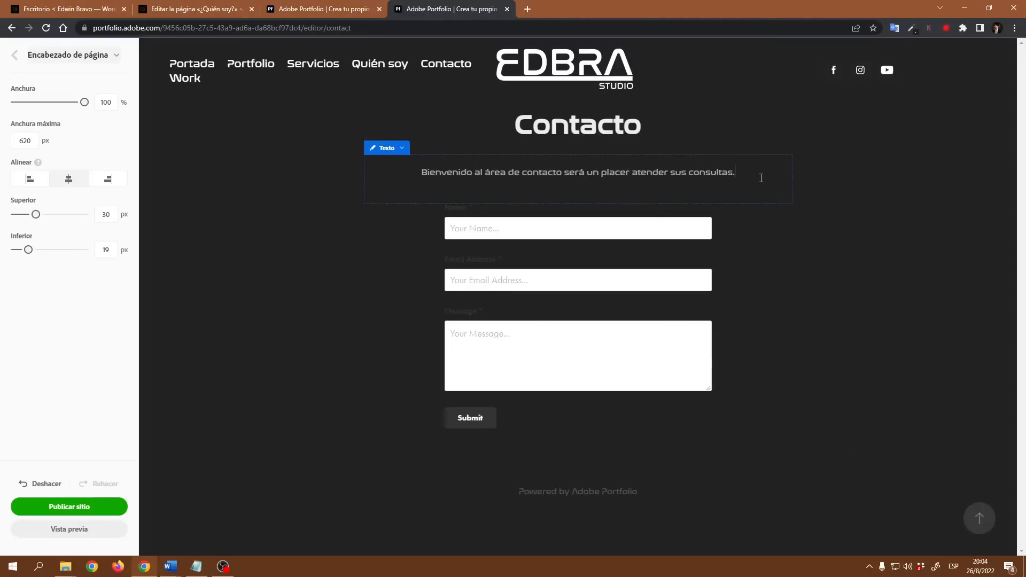
pyautogui.moveTo(761, 178); pyautogui.dragTo(415, 174)
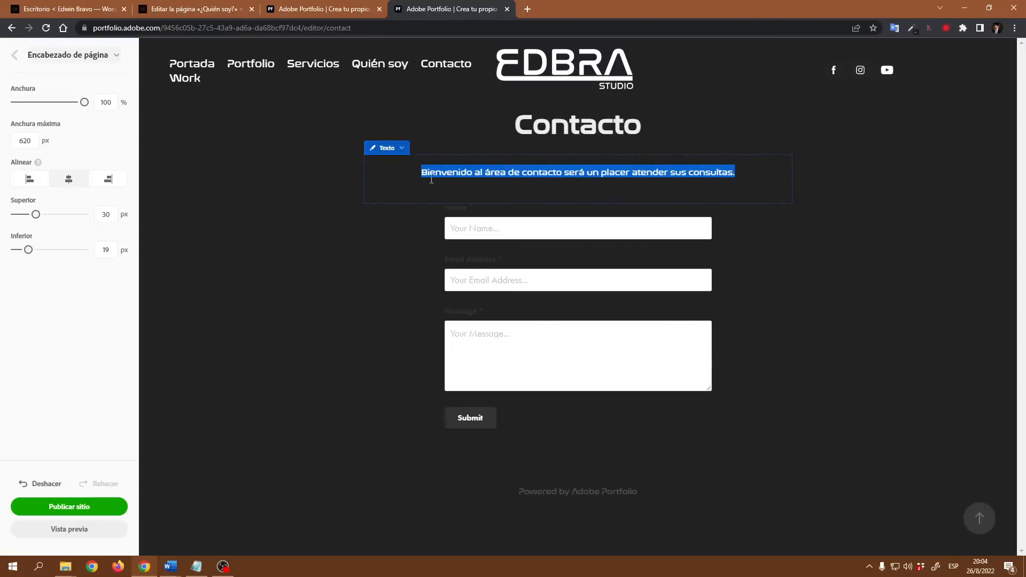
# Step: Give the welcome text block 10 px spacing above and 20 px below
pyautogui.click(906, 241)
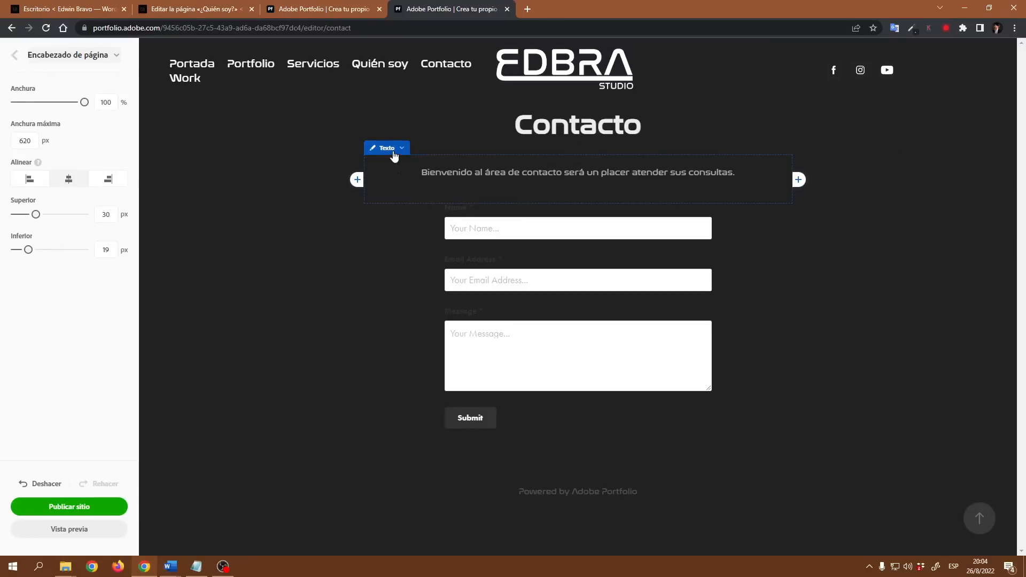
pyautogui.click(394, 155)
pyautogui.click(402, 191)
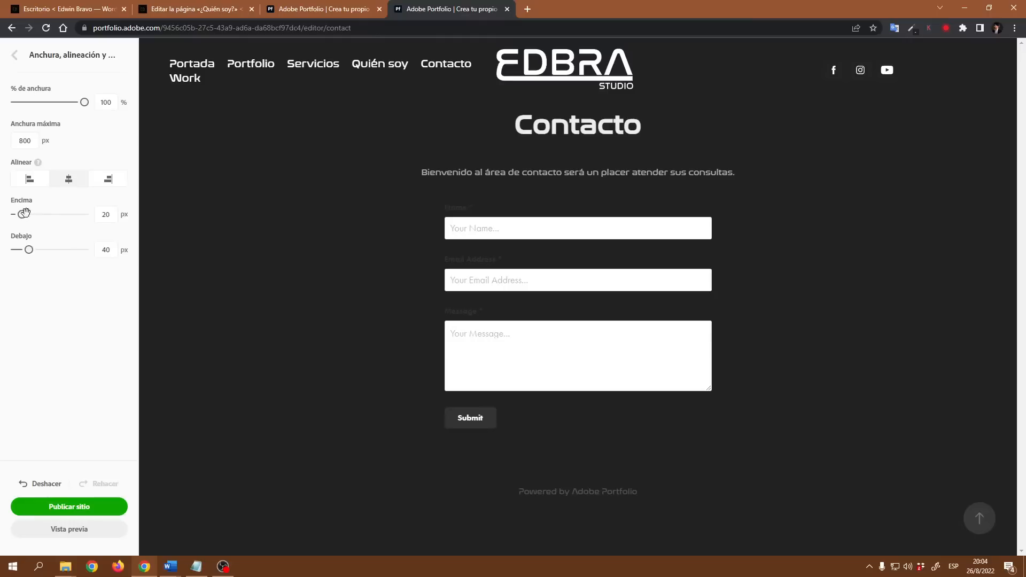
pyautogui.doubleClick(105, 215)
pyautogui.write('10')
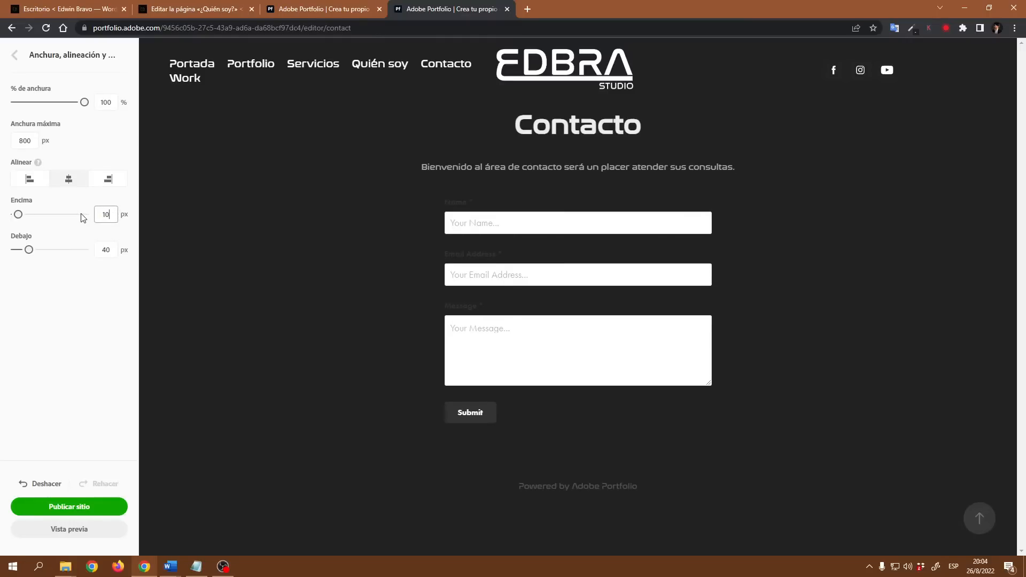
pyautogui.doubleClick(106, 250)
pyautogui.write('20')
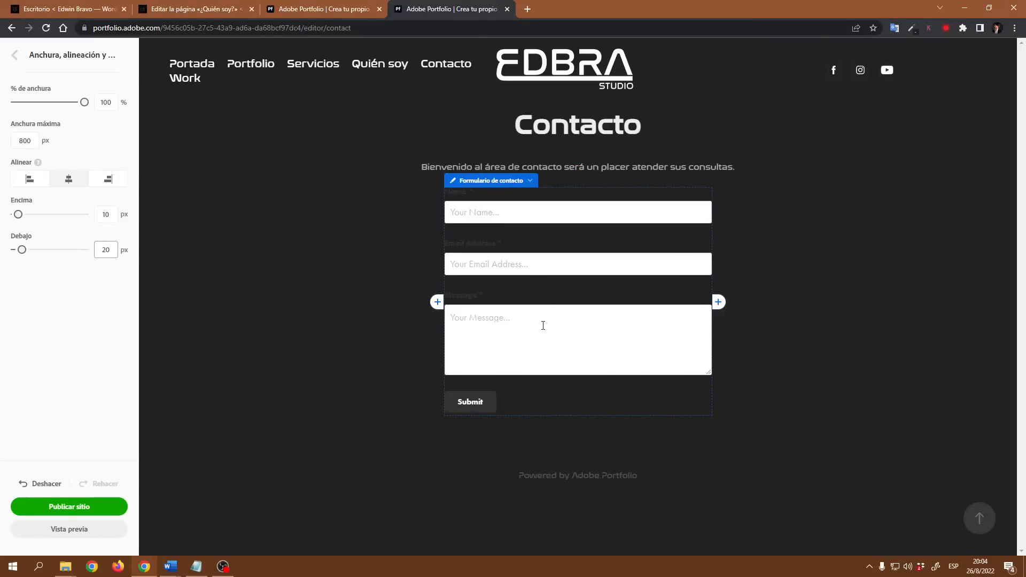
# Step: Open the Formulario de contacto Personalizar settings and move the dialog to the left
pyautogui.click(530, 183)
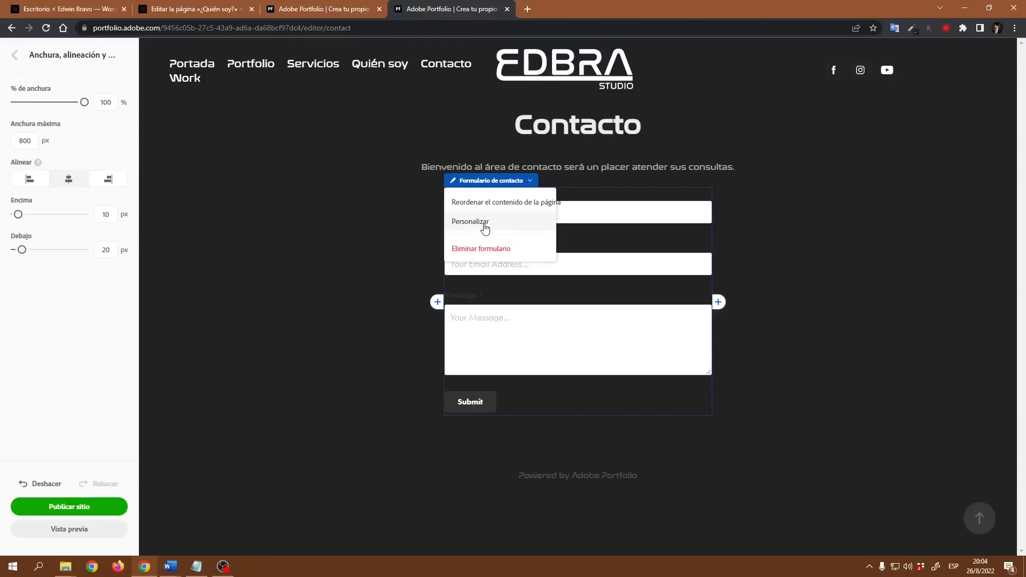
pyautogui.click(485, 227)
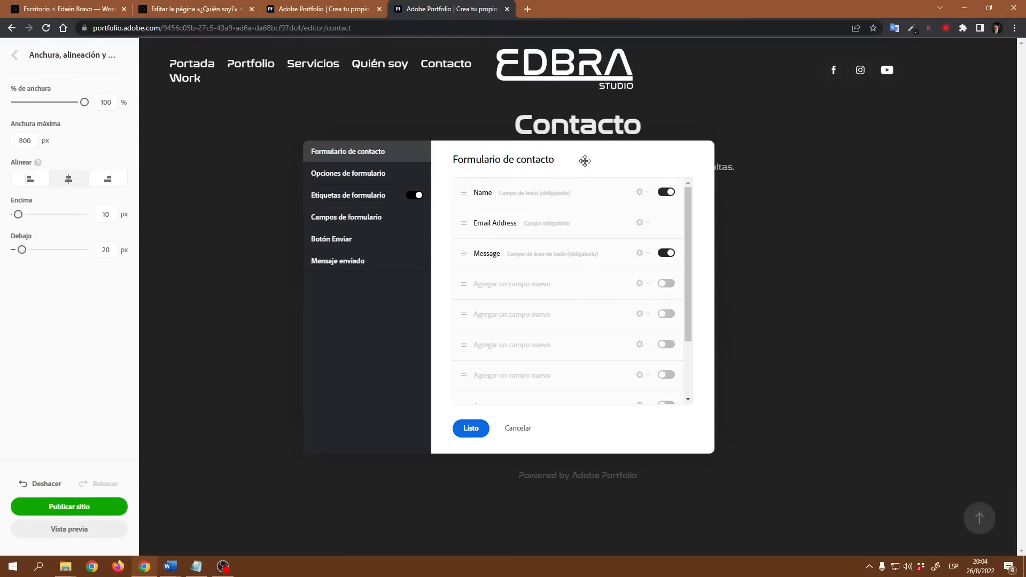
pyautogui.moveTo(586, 160); pyautogui.dragTo(295, 101)
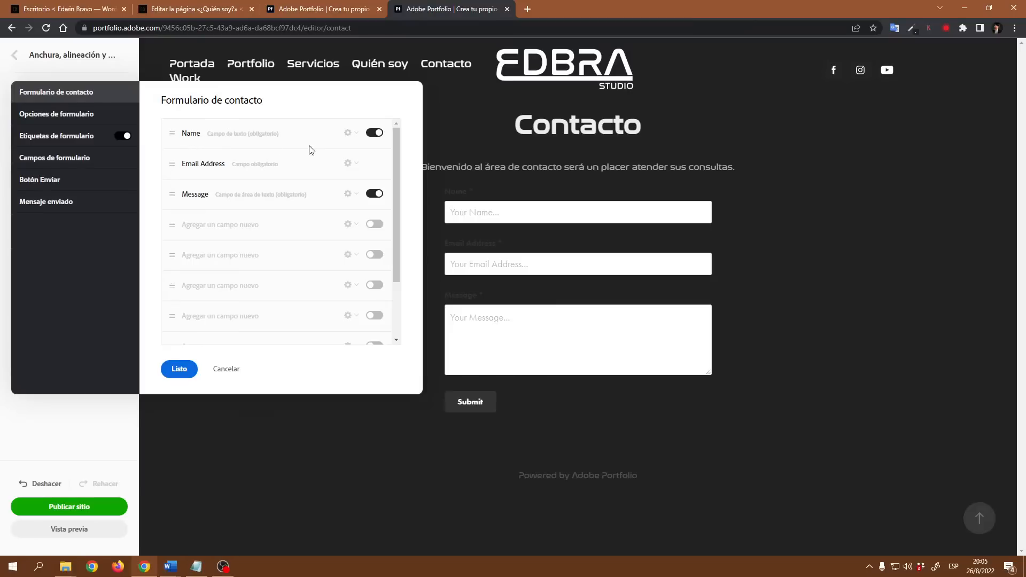
# Step: Relabel the Name field 'Nombre' with the placeholder 'Su nombre...'
pyautogui.click(357, 134)
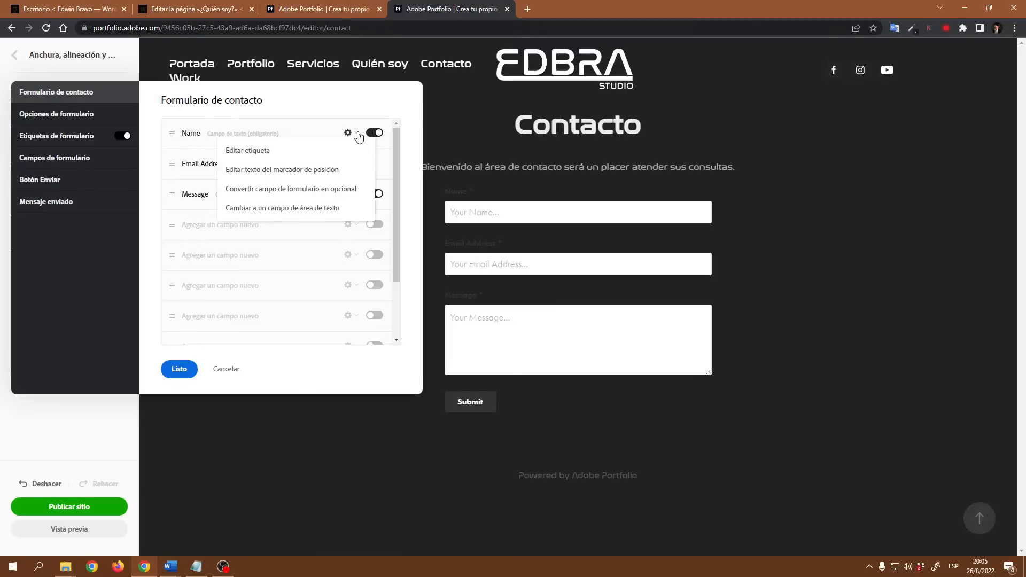
pyautogui.click(256, 152)
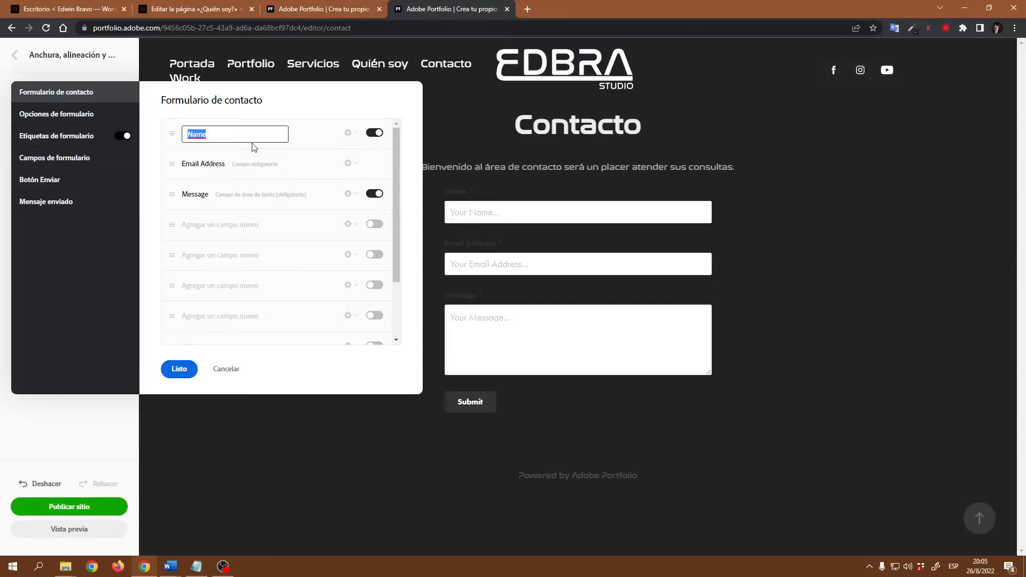
pyautogui.write('Nombre')
pyautogui.click(340, 145)
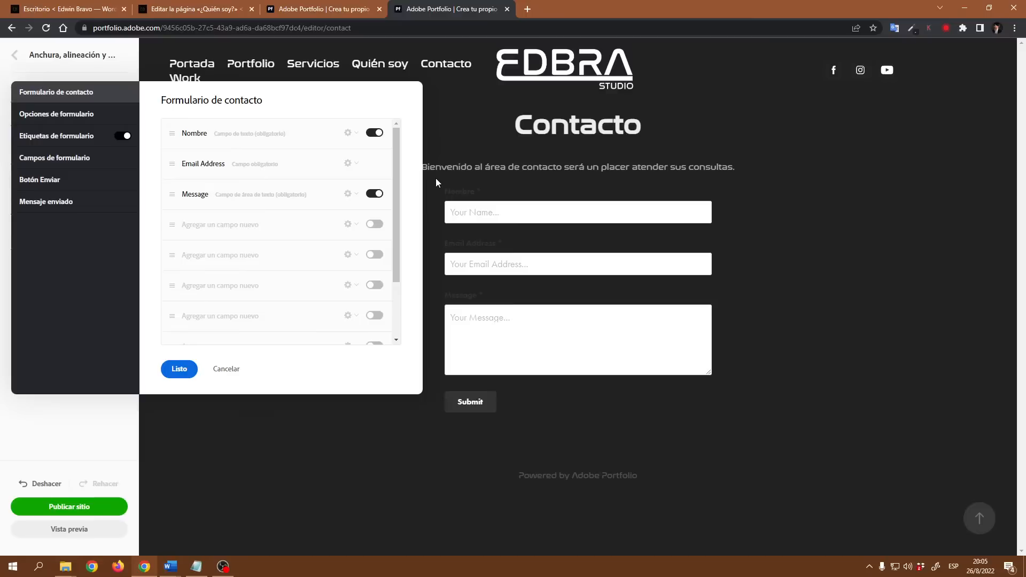
pyautogui.click(359, 136)
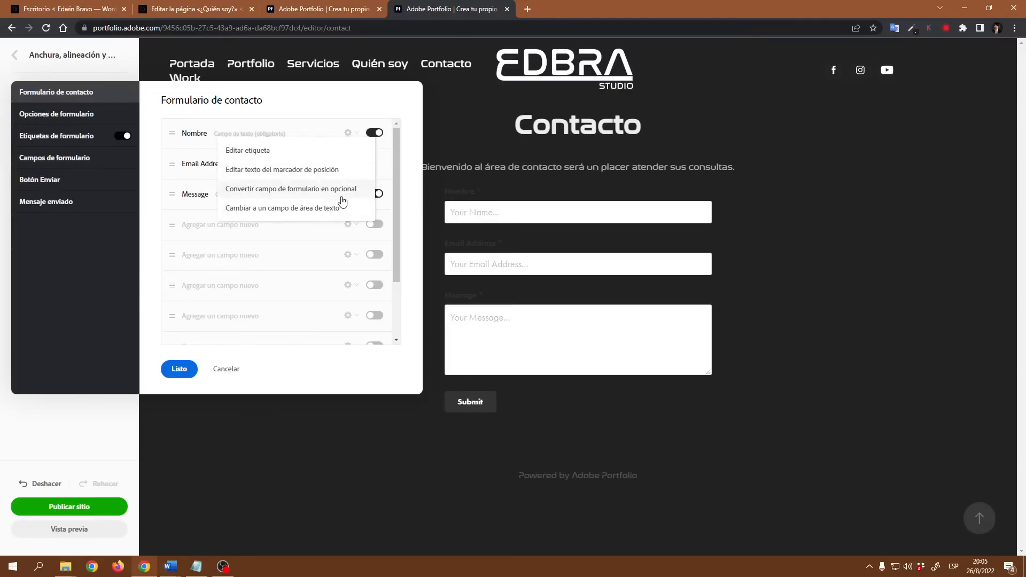
pyautogui.click(256, 170)
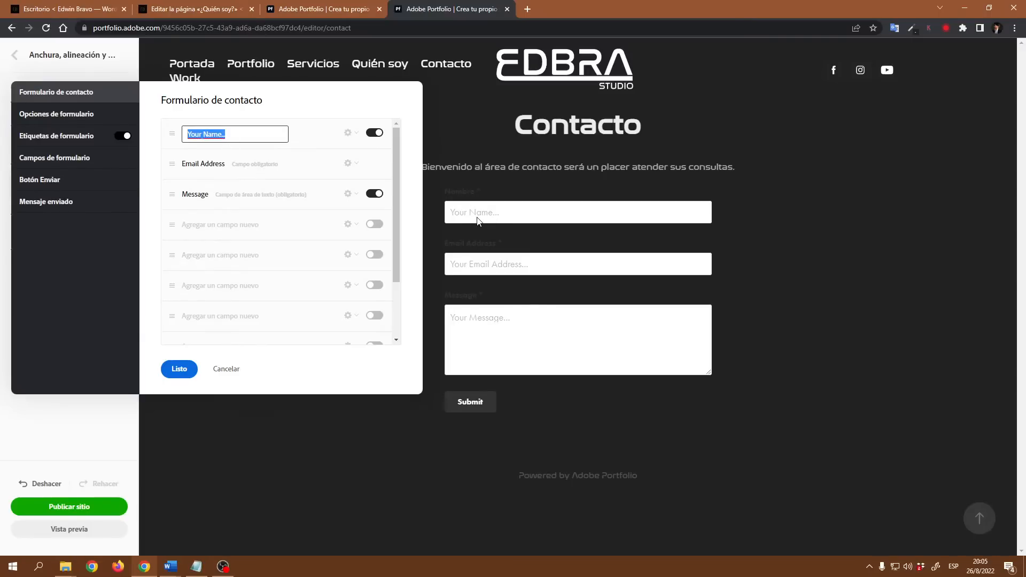
pyautogui.write('Su nombre...')
pyautogui.press('Return')
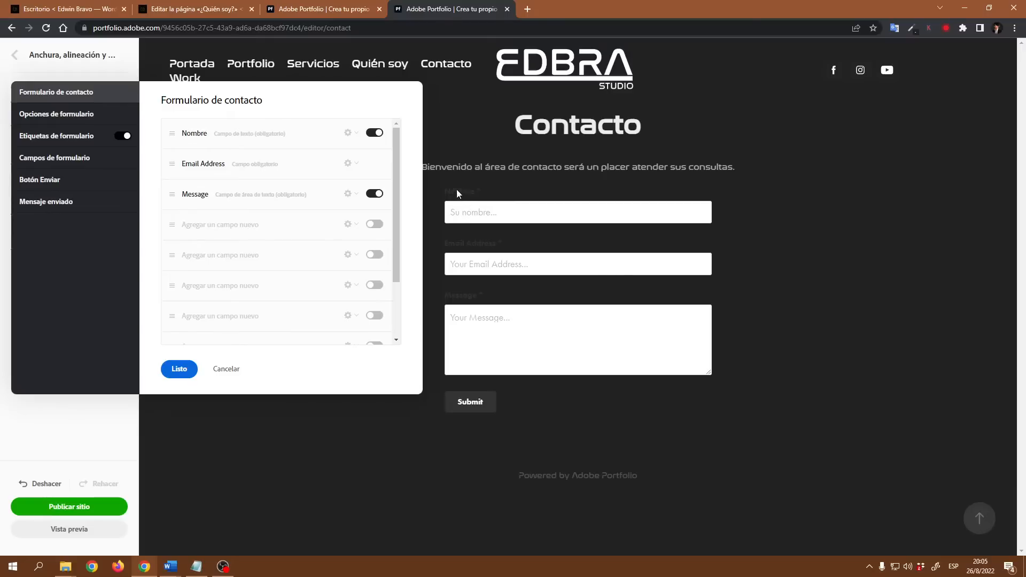
# Step: Switch the Nombre field to optional and then back to required
pyautogui.click(358, 134)
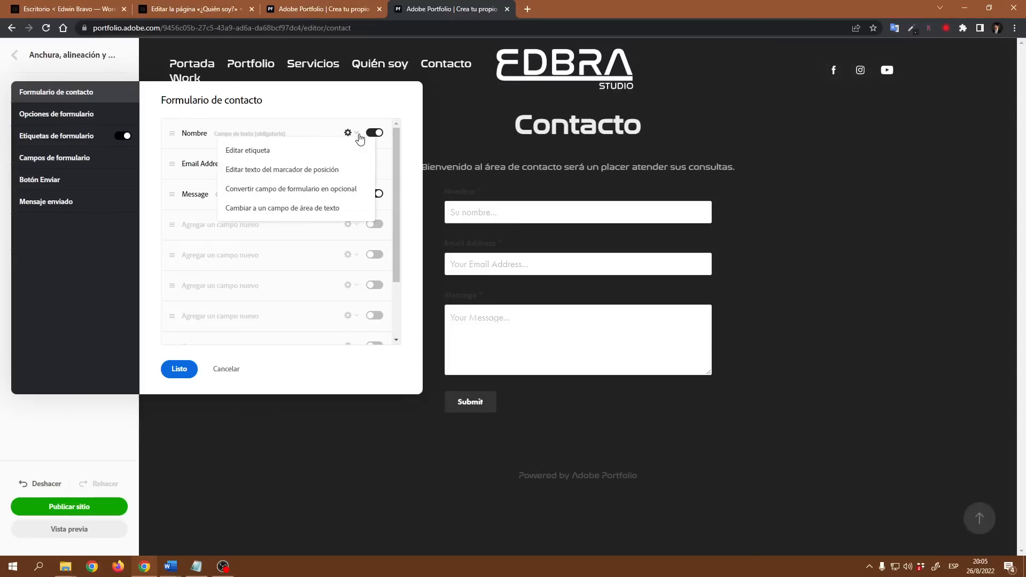
pyautogui.click(298, 196)
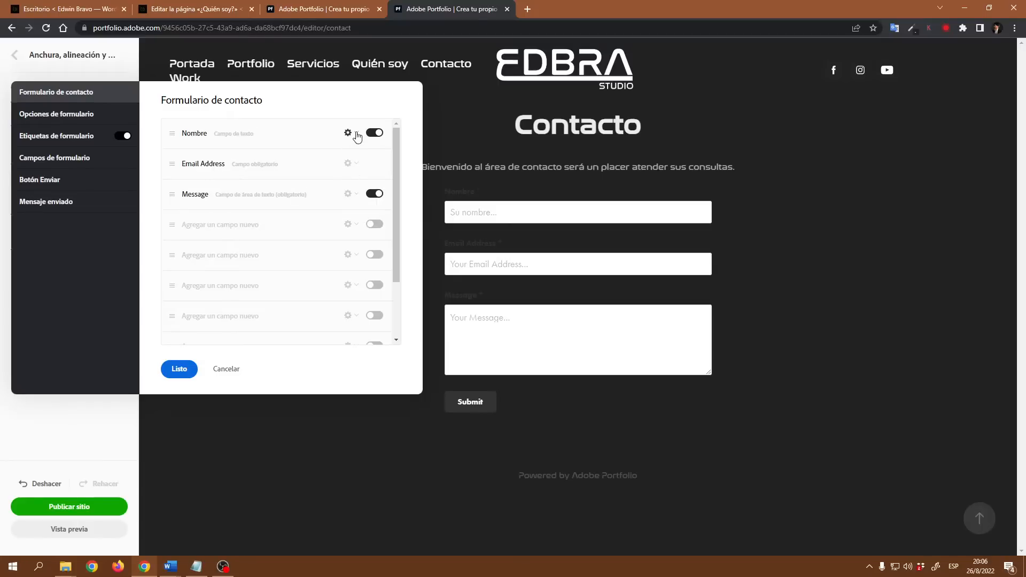
pyautogui.click(357, 135)
pyautogui.click(309, 195)
# Step: Relabel the Email Address field 'Correo' with the placeholder 'Su correo...'
pyautogui.click(356, 167)
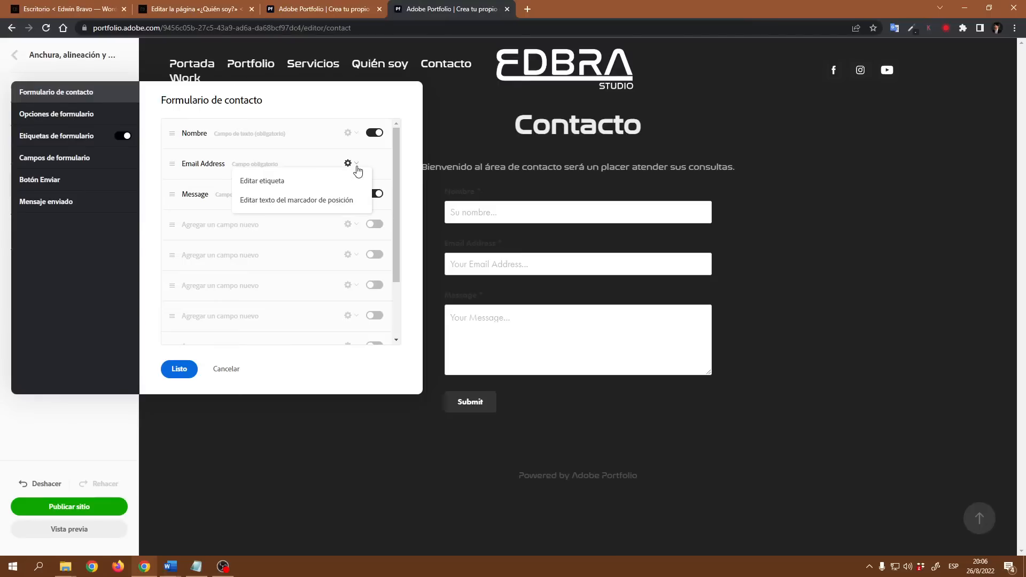
pyautogui.click(260, 183)
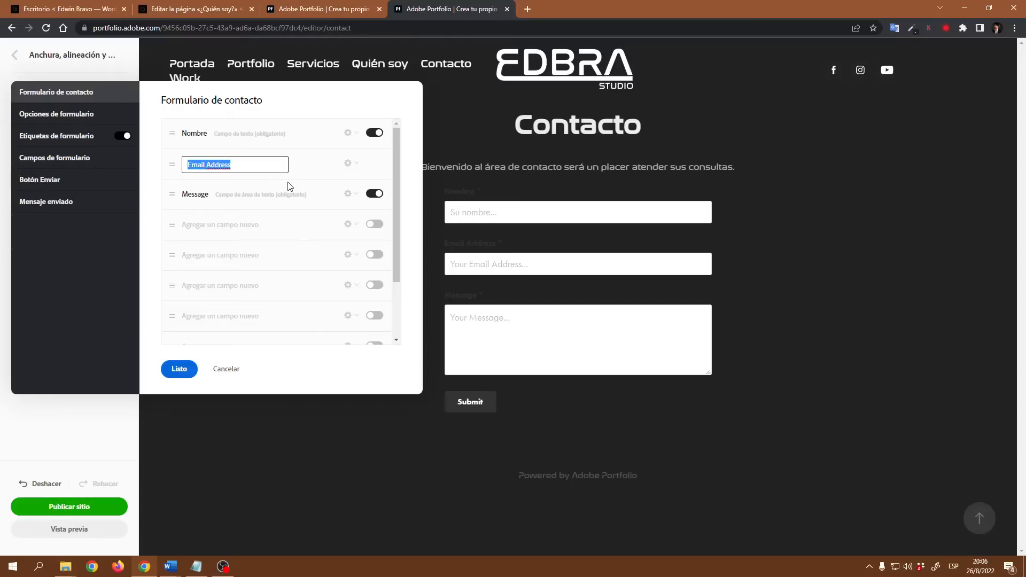
pyautogui.write('Corr')
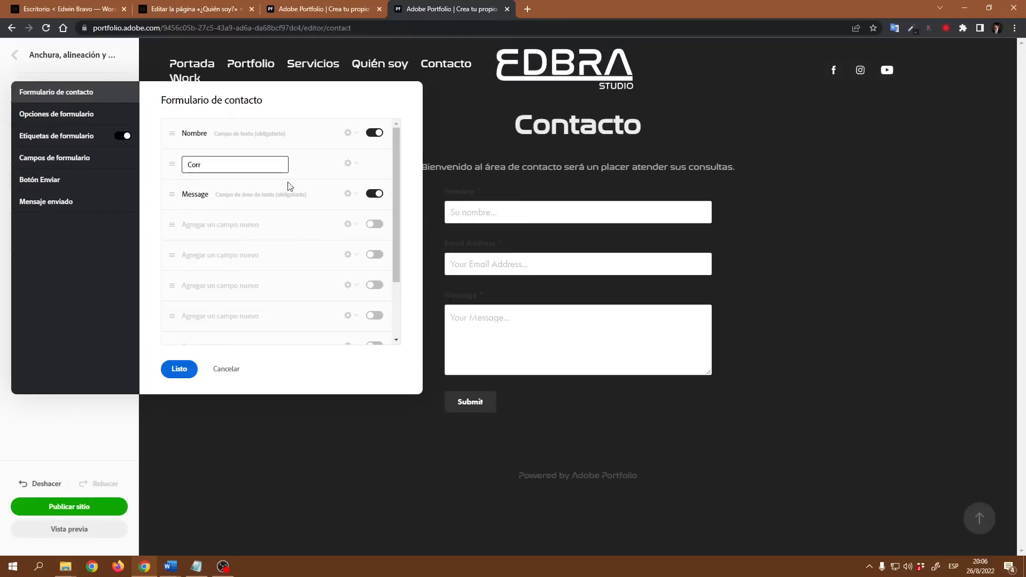
pyautogui.write('eo')
pyautogui.click(332, 167)
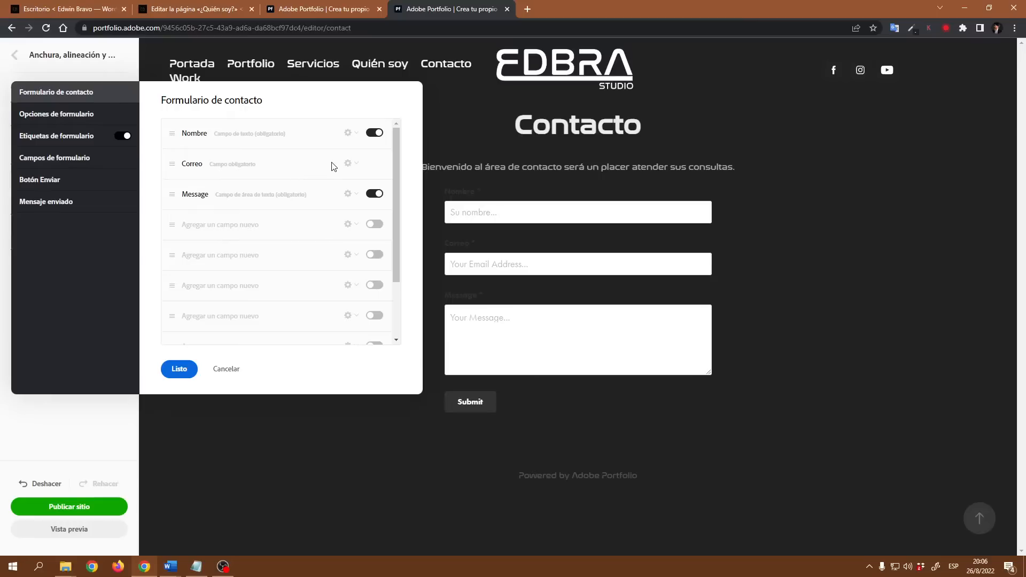
pyautogui.click(348, 163)
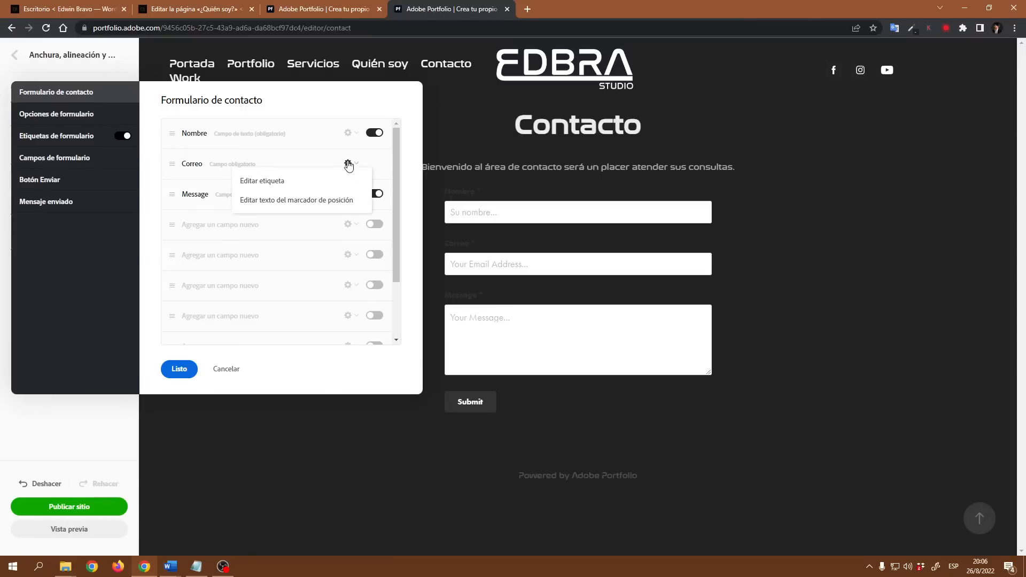
pyautogui.click(308, 202)
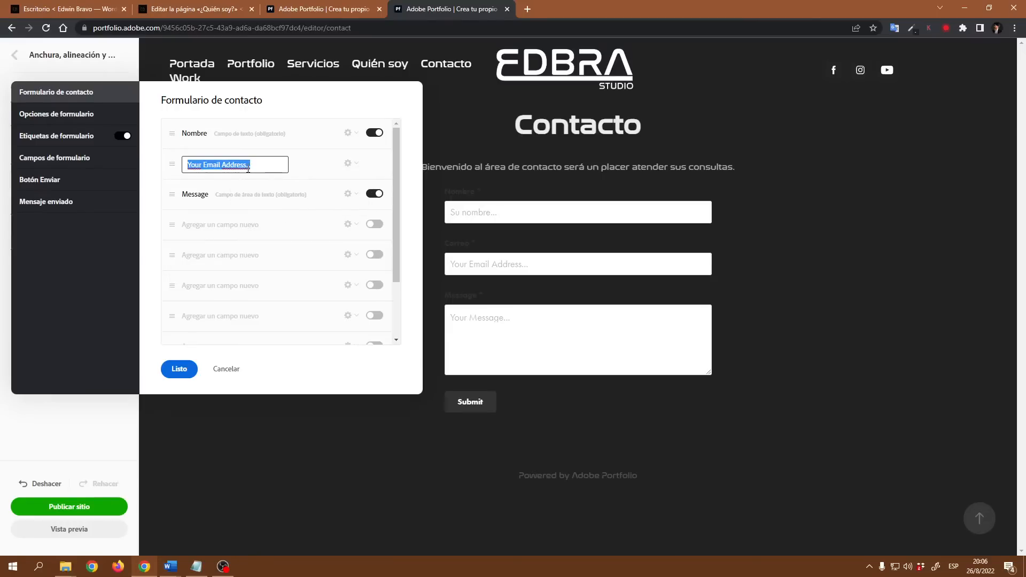
pyautogui.moveTo(247, 169); pyautogui.dragTo(156, 165)
pyautogui.write('Su correo')
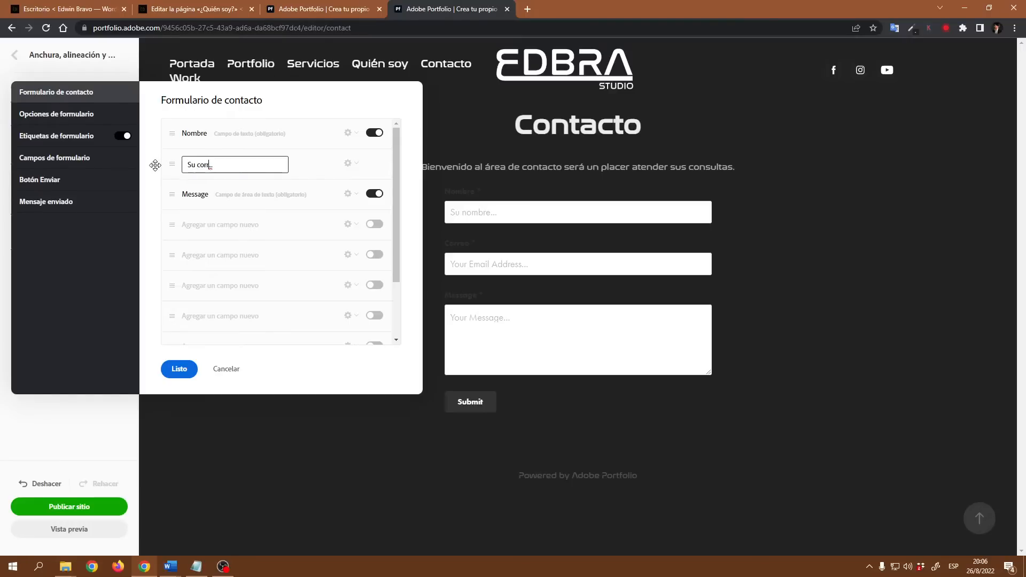
pyautogui.click(211, 182)
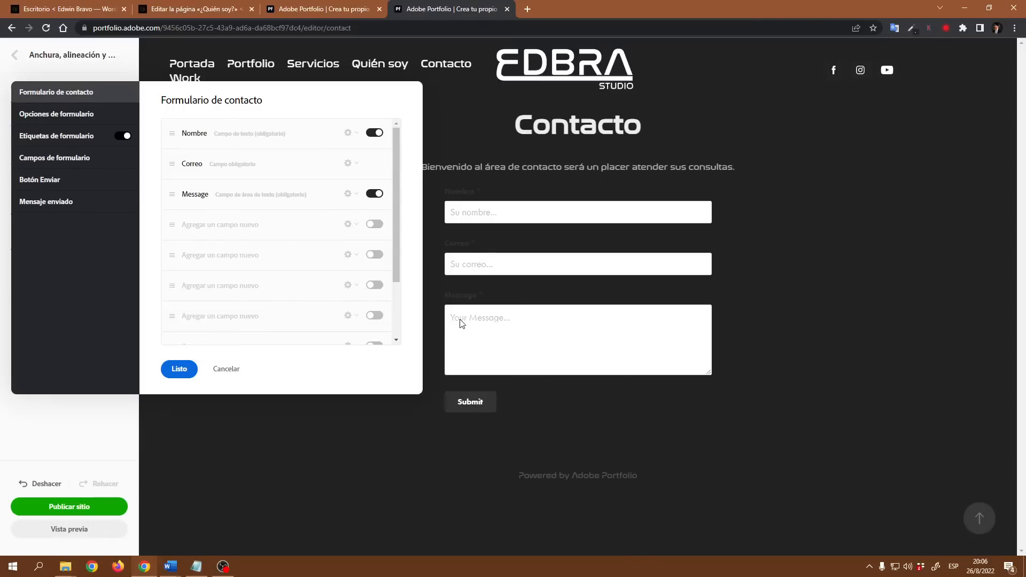
# Step: Relabel the Message field 'Mensaje' with the placeholder 'Escriba su mensaje...'
pyautogui.click(356, 195)
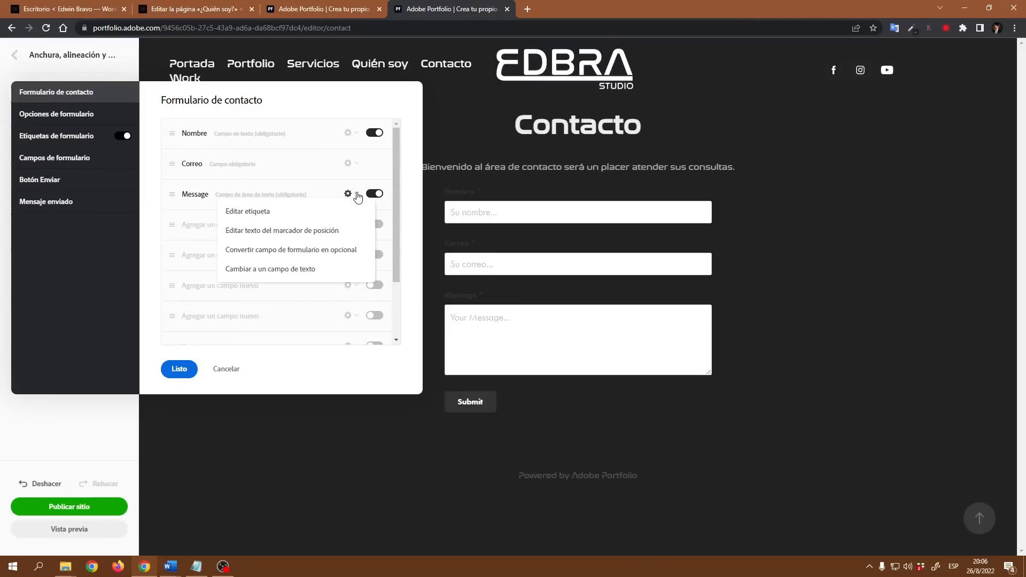
pyautogui.click(266, 216)
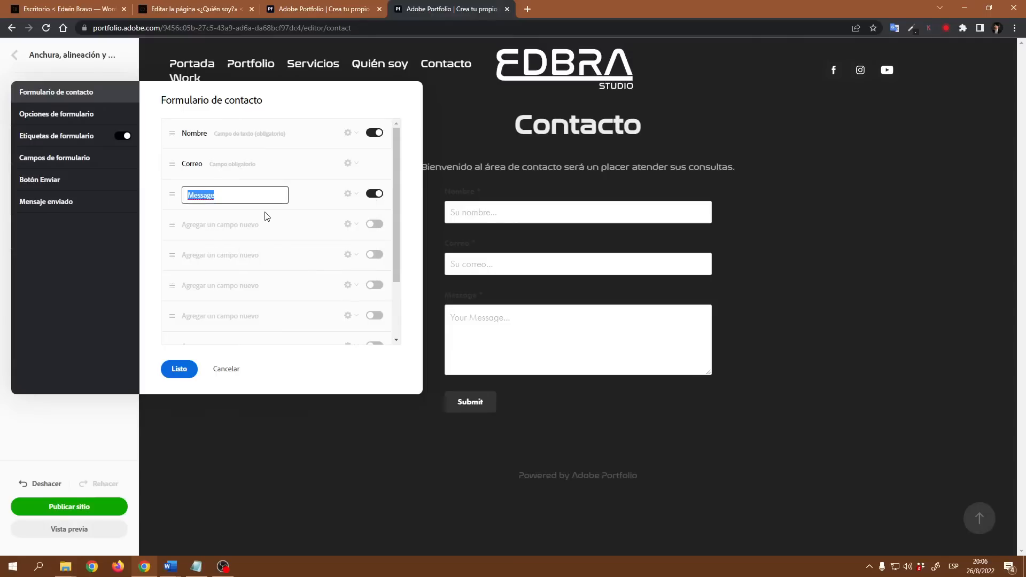
pyautogui.moveTo(218, 198); pyautogui.dragTo(198, 198)
pyautogui.write('nsaje')
pyautogui.press('Return')
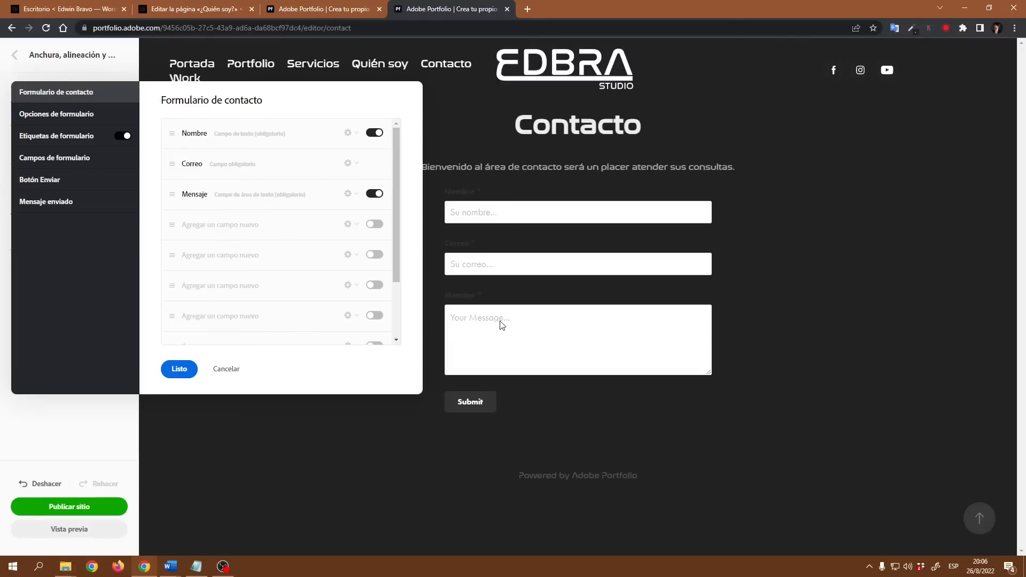
pyautogui.click(349, 194)
pyautogui.click(261, 231)
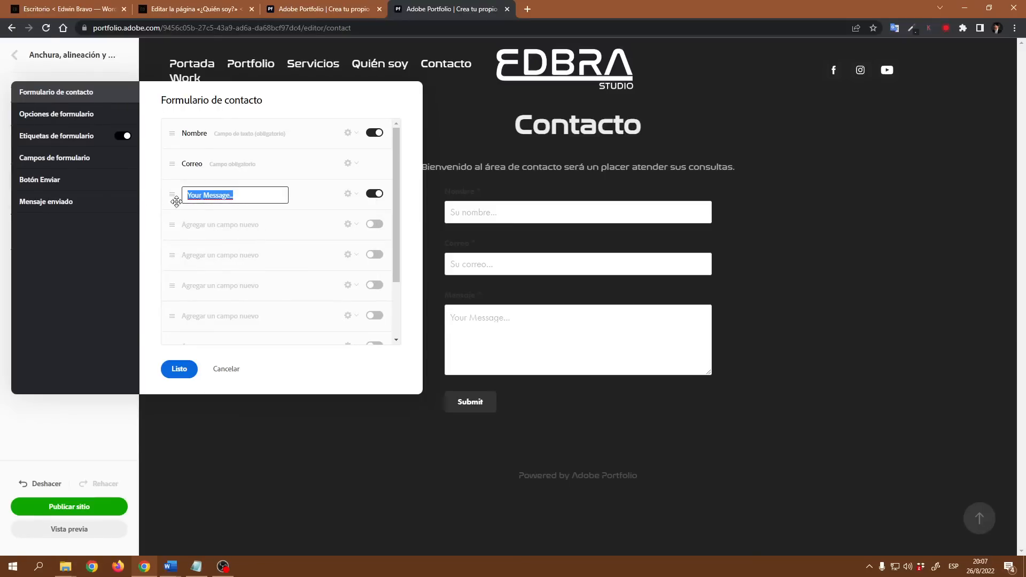
pyautogui.click(208, 197)
pyautogui.moveTo(233, 196); pyautogui.dragTo(170, 193)
pyautogui.write('Esc')
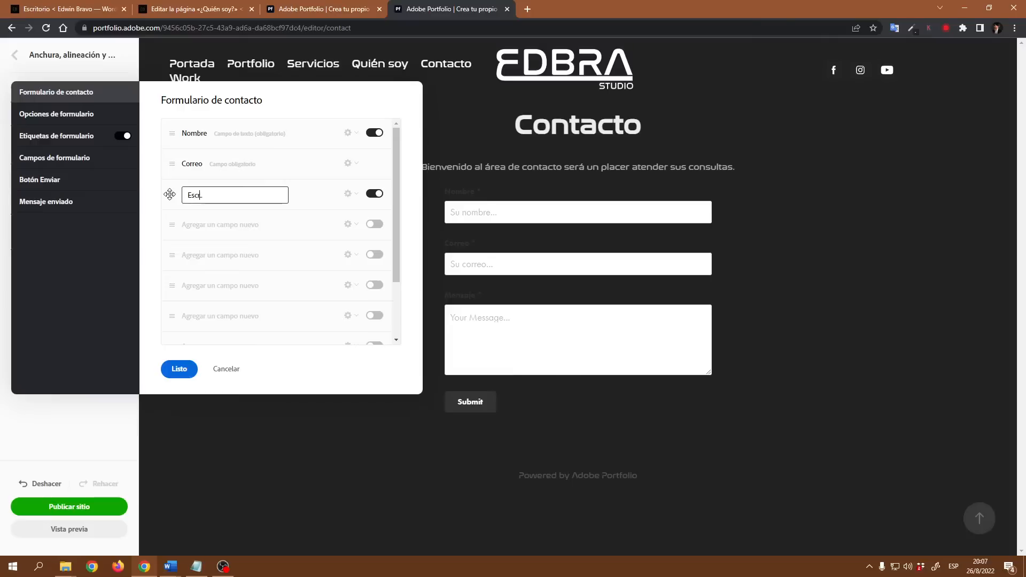
pyautogui.write('riba su mensaje...')
pyautogui.press('Return')
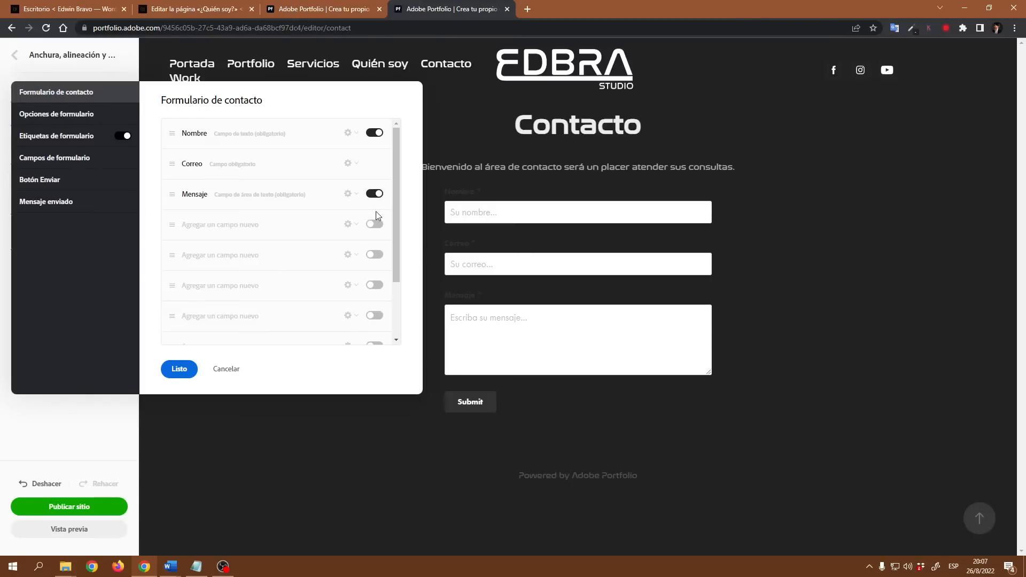
# Step: Hide and re-show the Mensaje field, then enable a new 'Nuevo campo' field below it
pyautogui.click(357, 196)
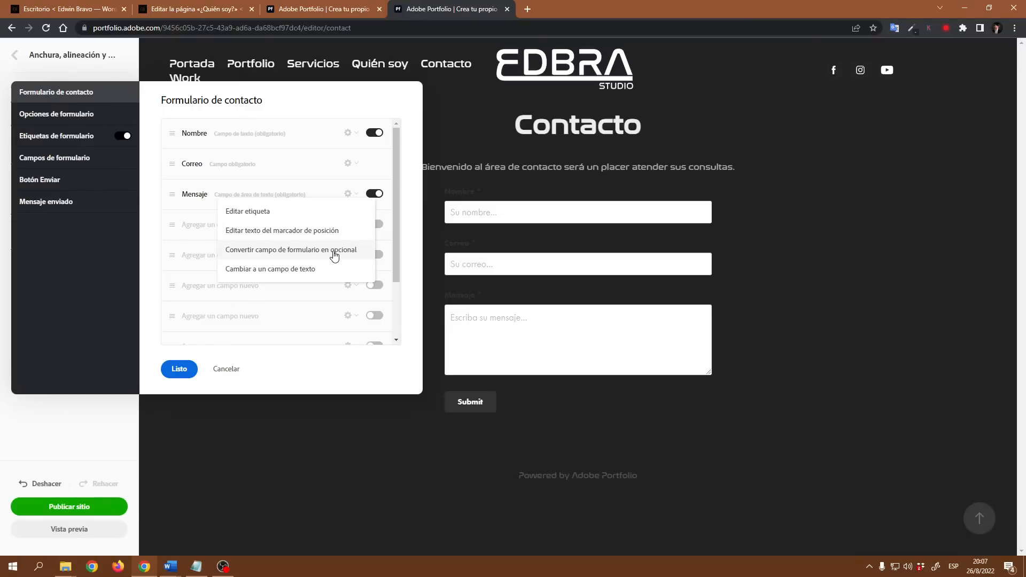
pyautogui.click(321, 193)
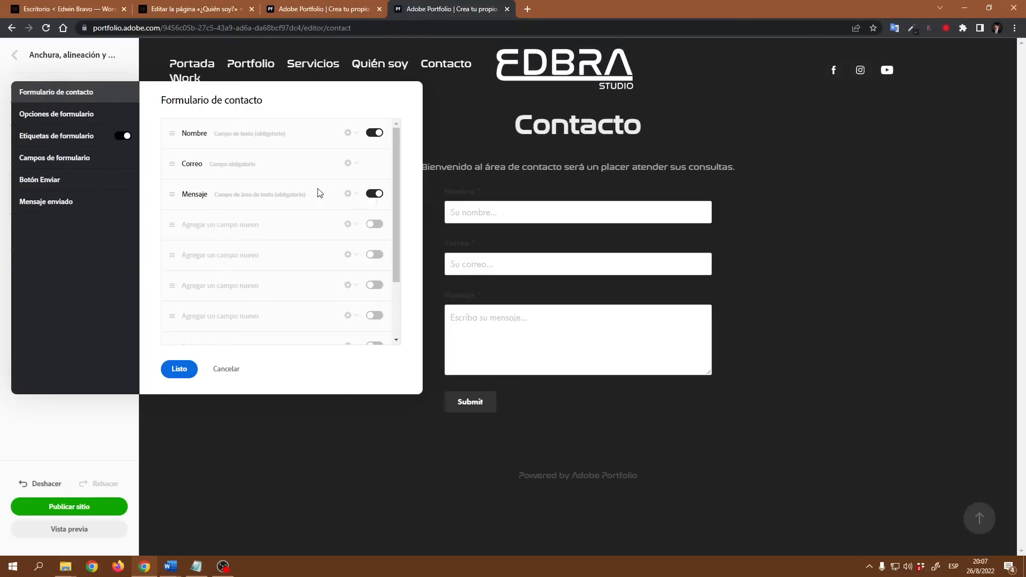
pyautogui.click(375, 195)
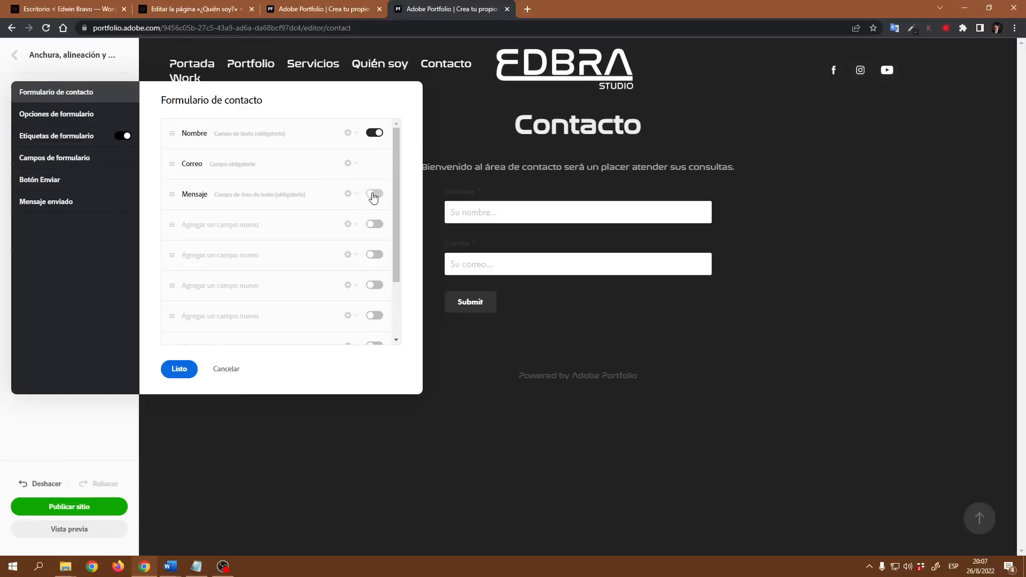
pyautogui.click(374, 195)
pyautogui.scroll(-3, 339, 247)
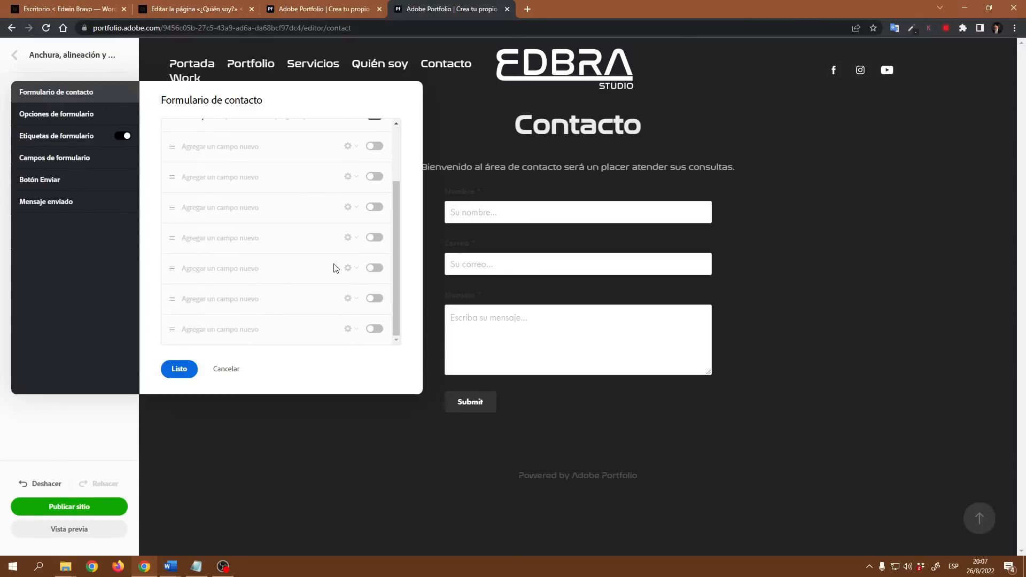
pyautogui.scroll(3, 335, 270)
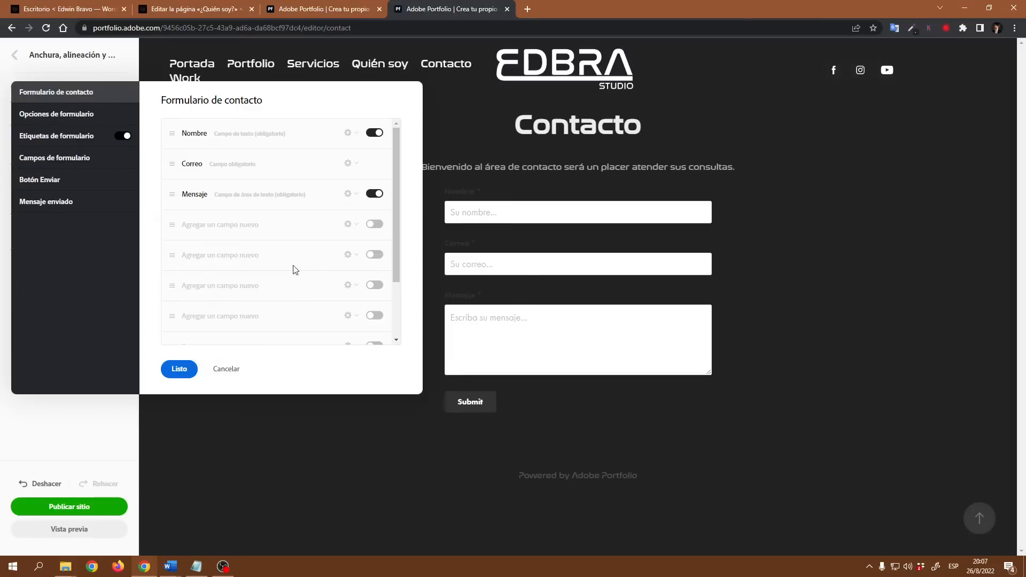
pyautogui.click(374, 224)
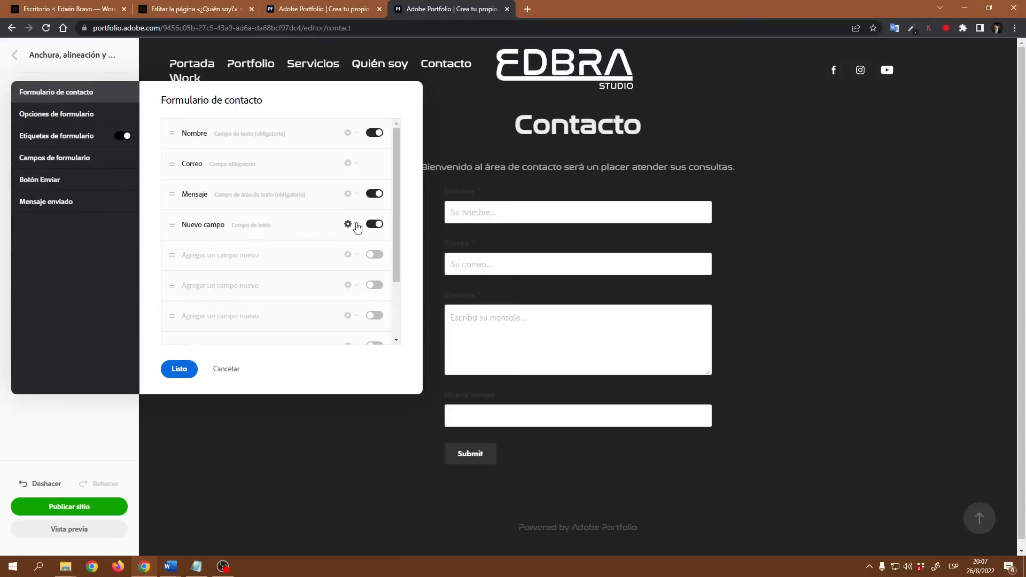
# Step: Name the new field 'Teléfono', make it required, and give it the placeholder 'Su teléfono...'
pyautogui.click(357, 224)
pyautogui.click(269, 247)
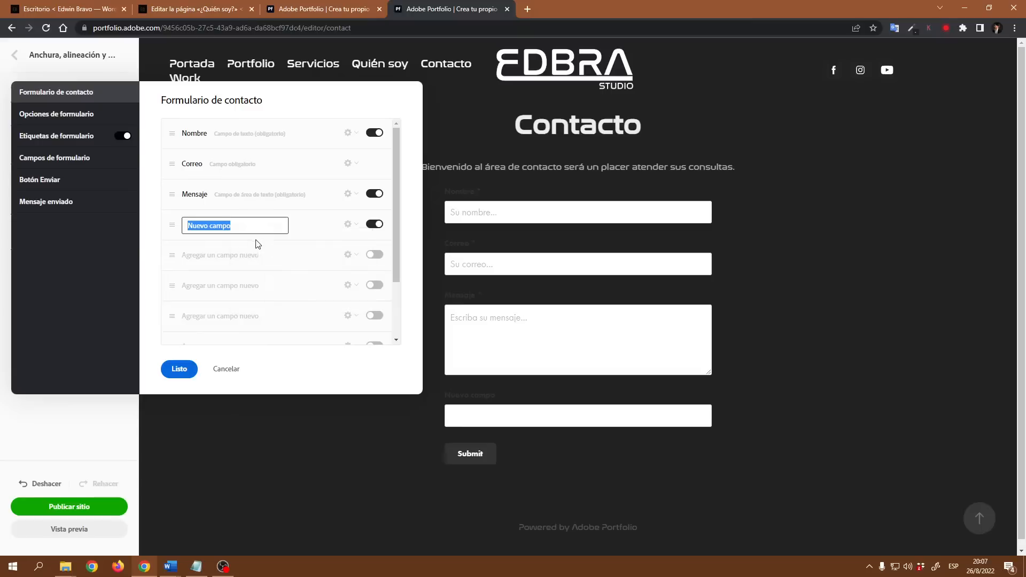
pyautogui.write('Teléfono')
pyautogui.press('Return')
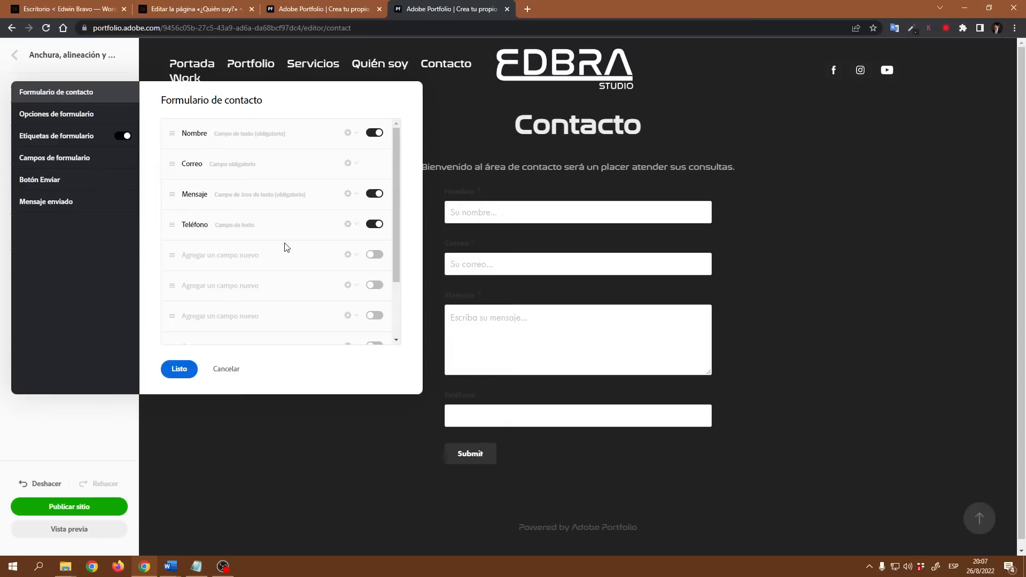
pyautogui.click(354, 226)
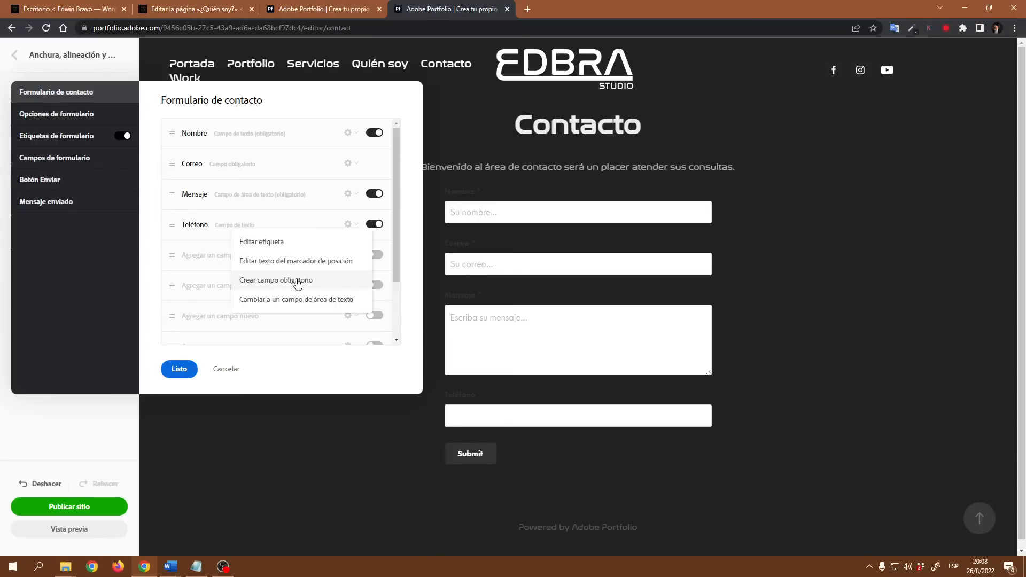
pyautogui.click(298, 285)
pyautogui.write('Su tel´p')
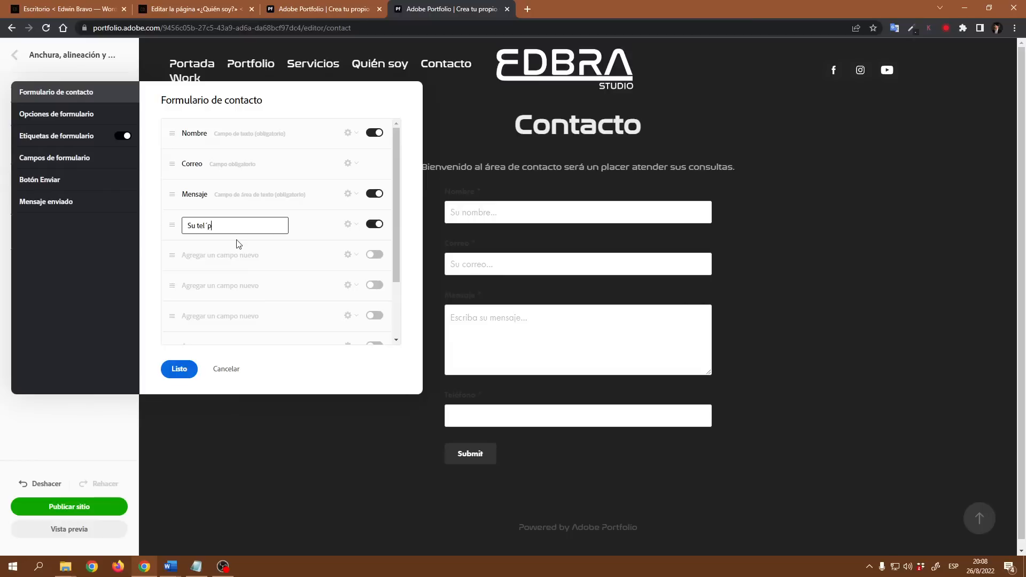
pyautogui.write('e')
pyautogui.press('BackSpace')
pyautogui.write('fono...')
pyautogui.press('Return')
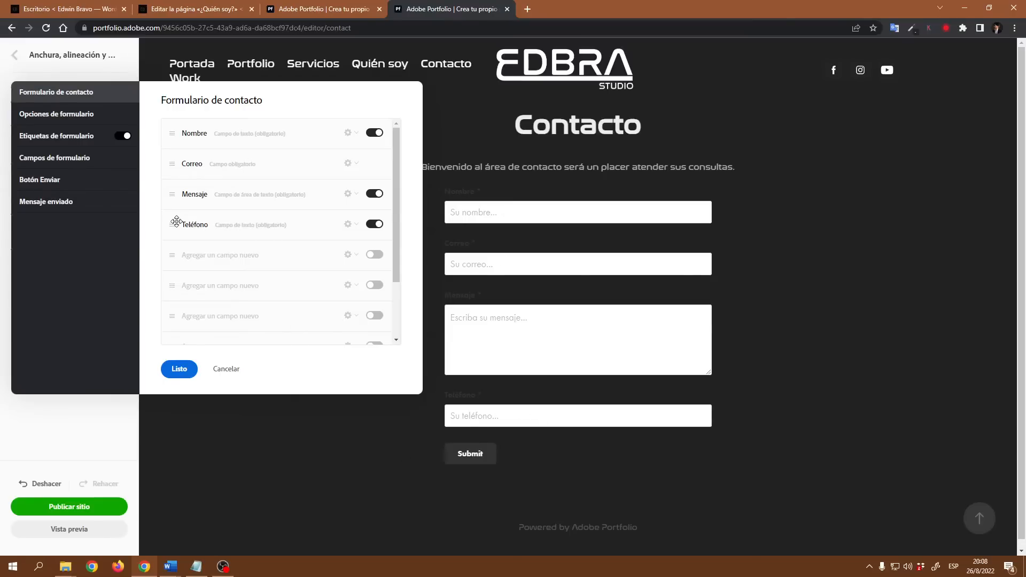
# Step: Move Teléfono above Mensaje, then reopen the form settings to edit the Nombre label
pyautogui.moveTo(173, 227); pyautogui.dragTo(172, 186)
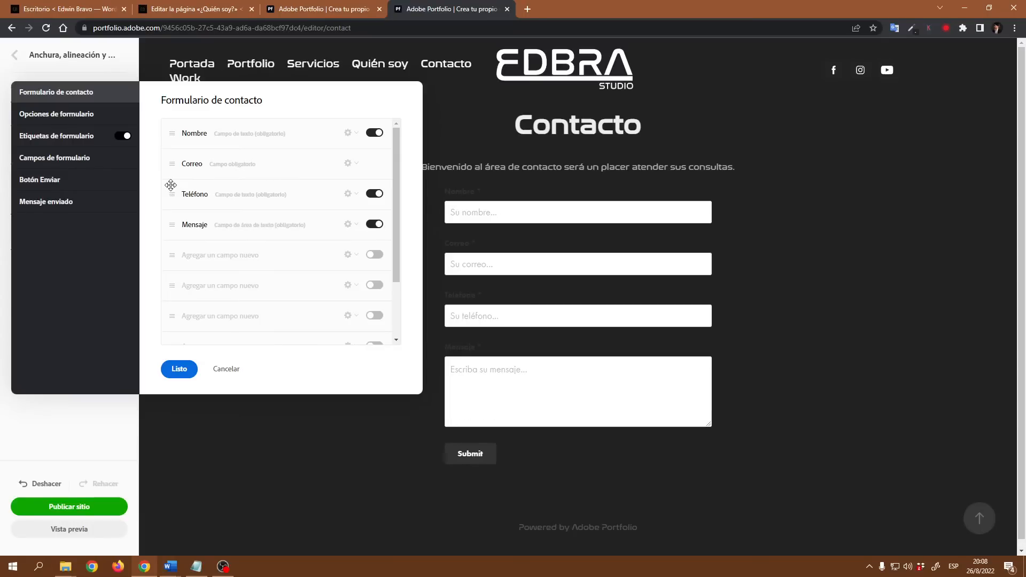
pyautogui.click(179, 370)
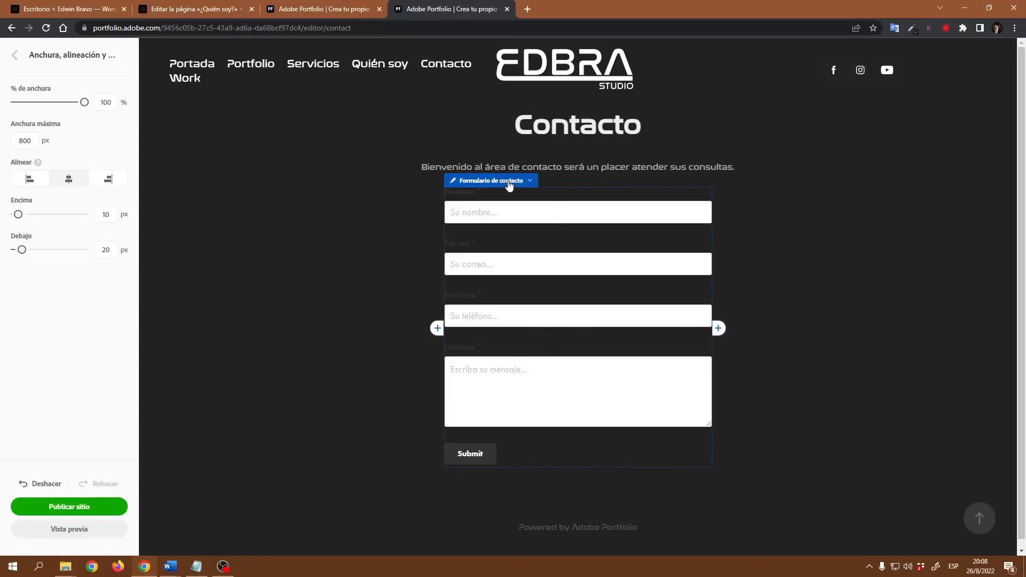
pyautogui.click(509, 184)
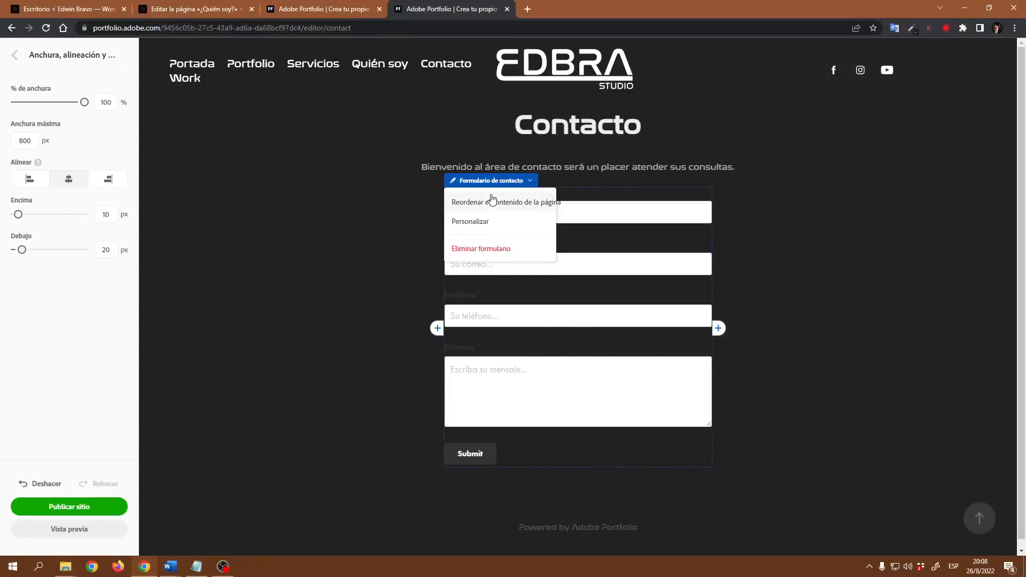
pyautogui.click(474, 223)
pyautogui.moveTo(437, 153); pyautogui.dragTo(147, 93)
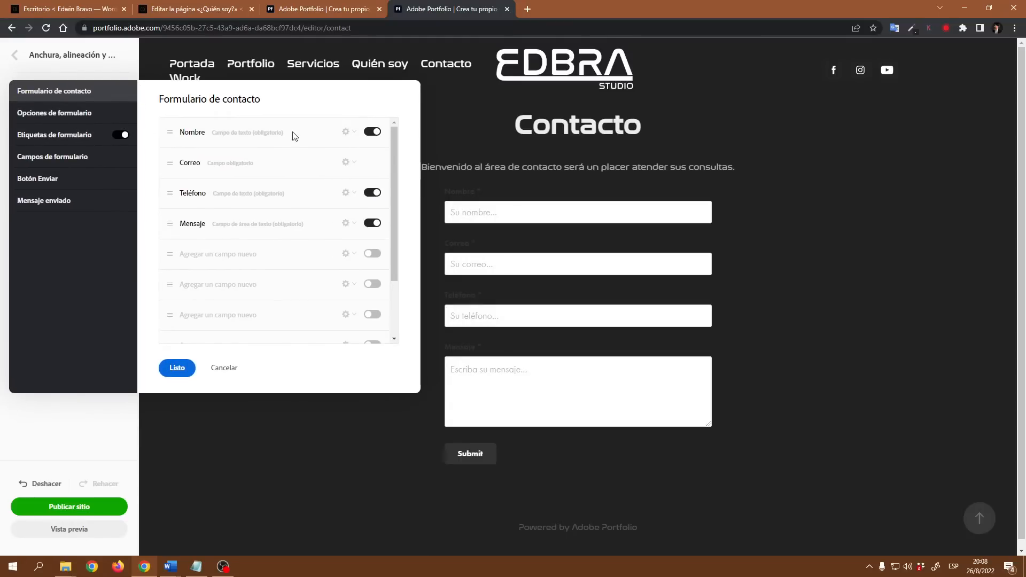
pyautogui.click(353, 138)
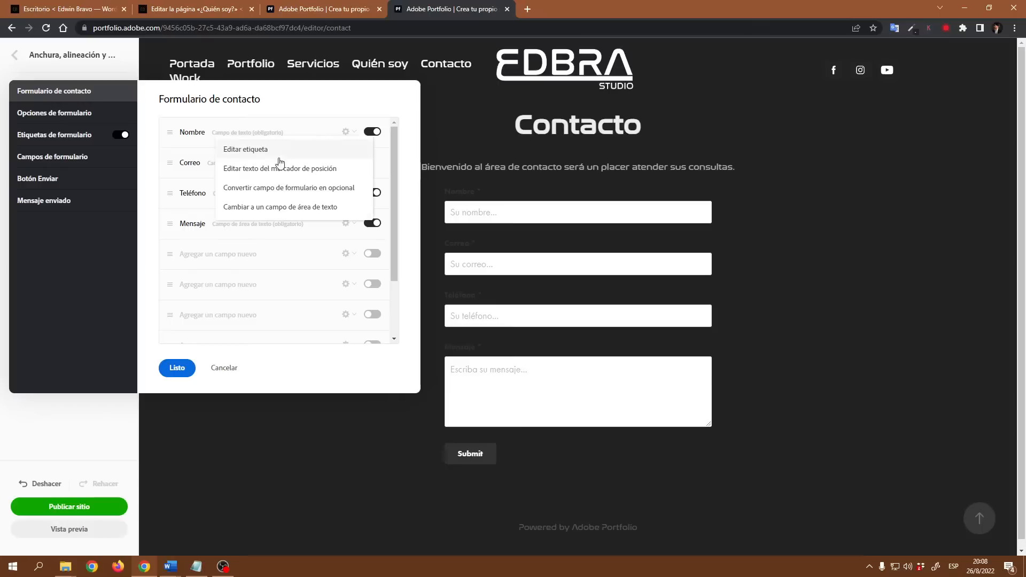
pyautogui.click(262, 154)
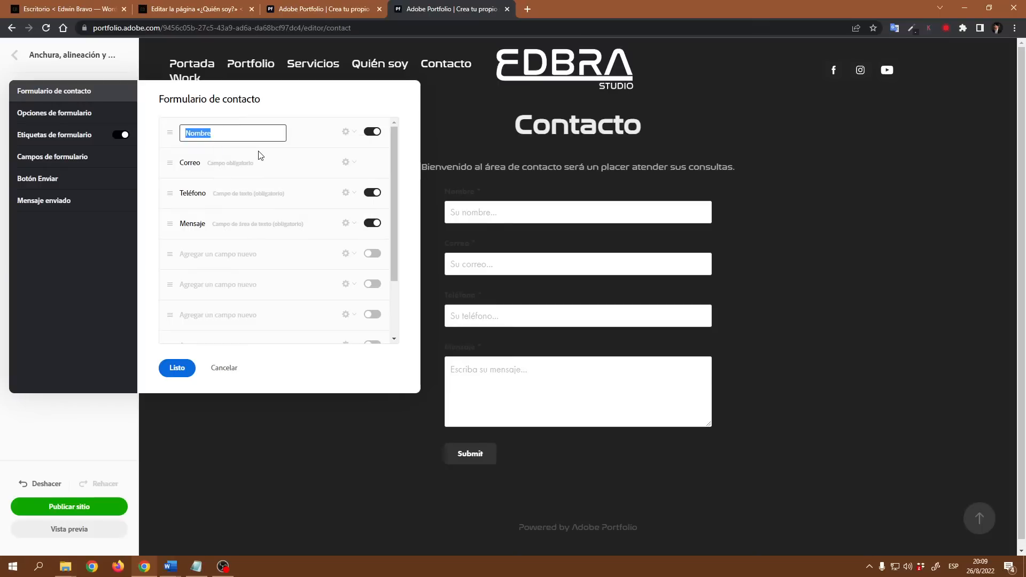
# Step: Replace the recipient e-mail address in Opciones de formulario, then open Etiquetas de formulario
pyautogui.click(56, 114)
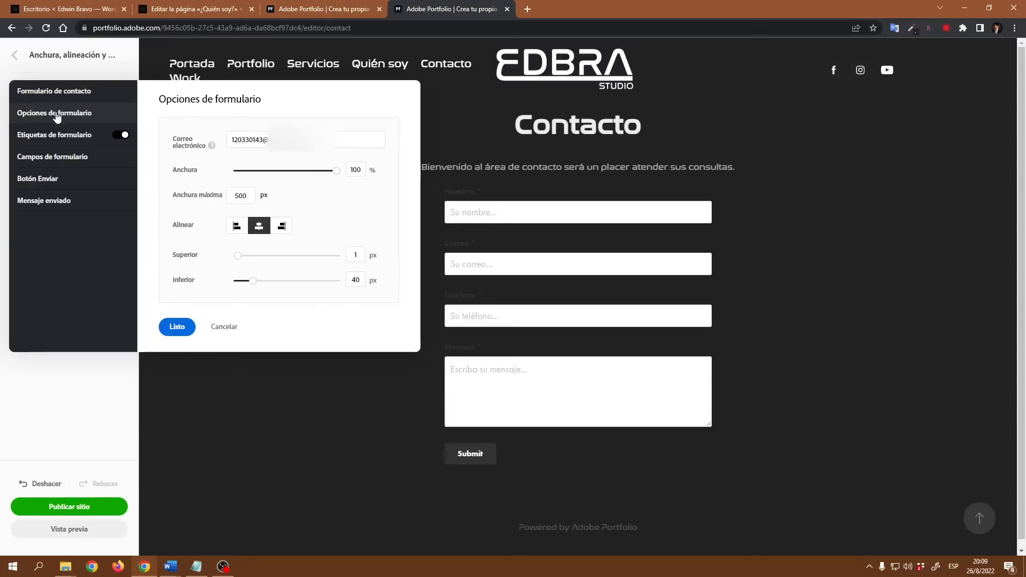
pyautogui.moveTo(339, 139); pyautogui.dragTo(198, 141)
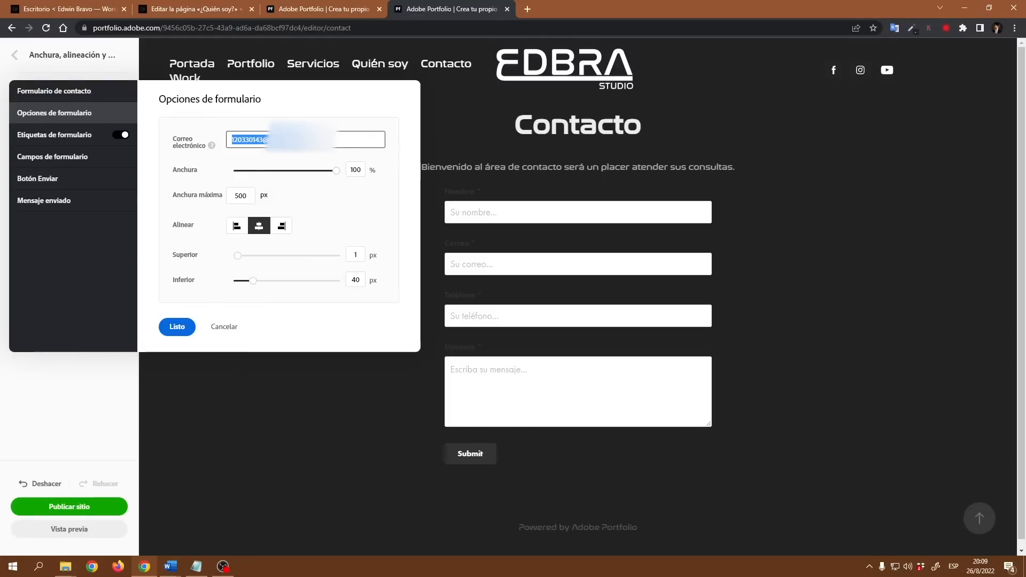
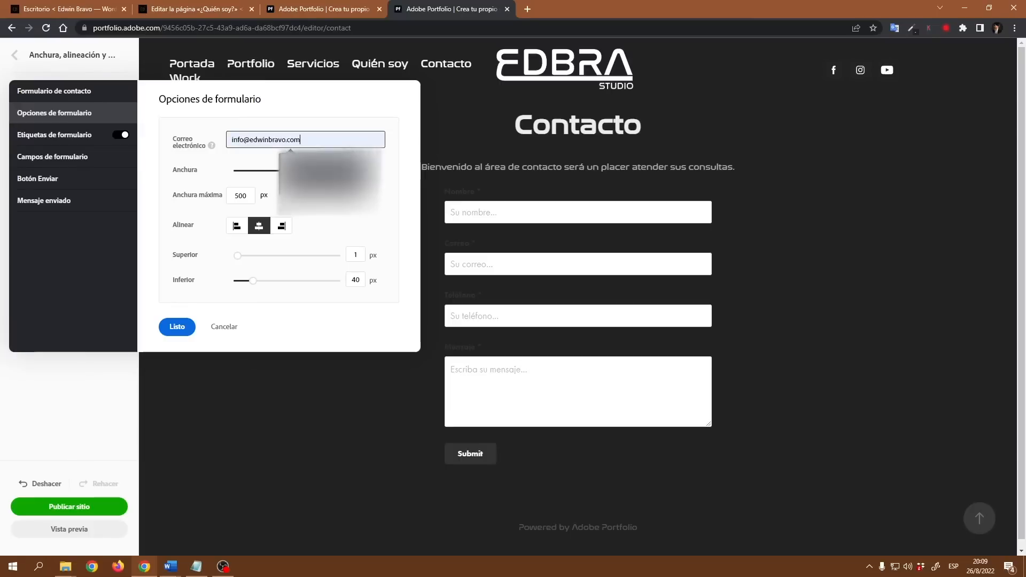
pyautogui.click(336, 187)
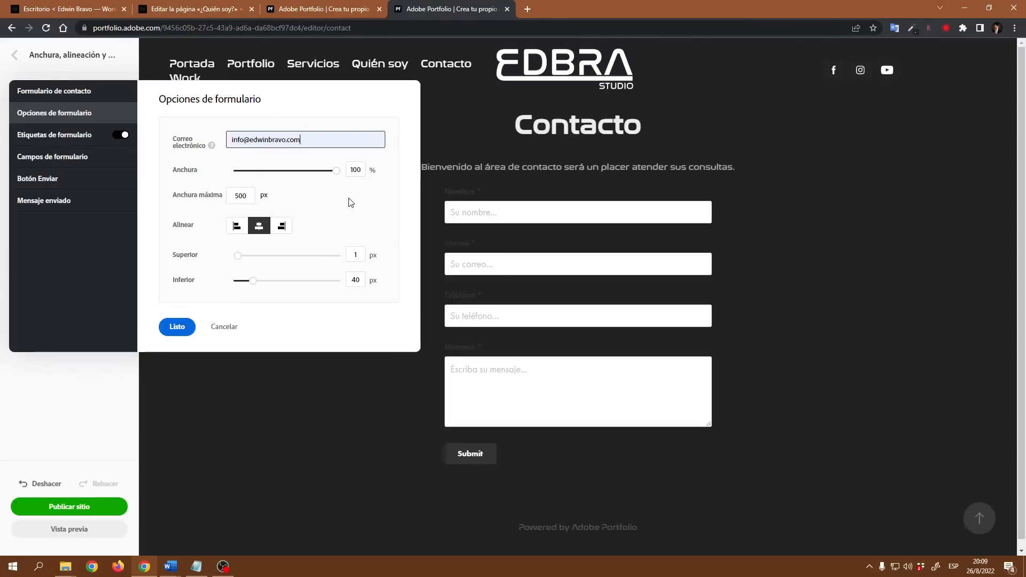
pyautogui.scroll(-1, 353, 229)
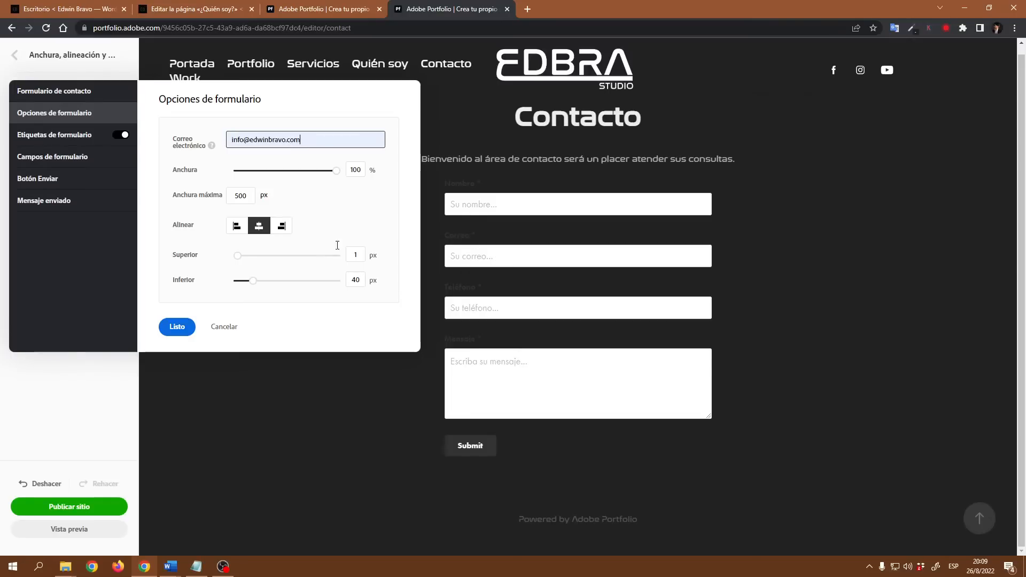
pyautogui.click(73, 142)
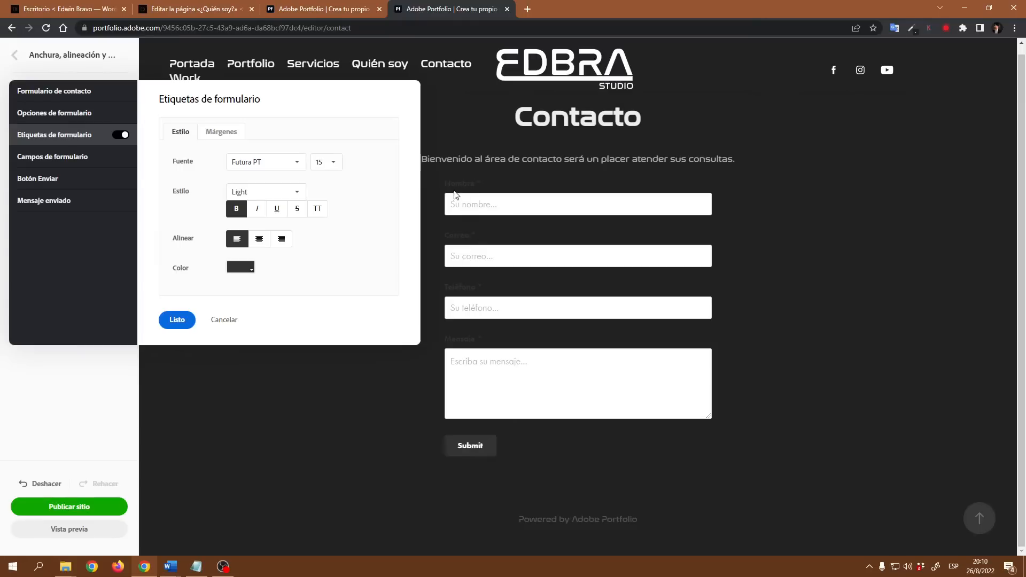
# Step: Return to the form label styling and set the label colour to white
pyautogui.click(74, 92)
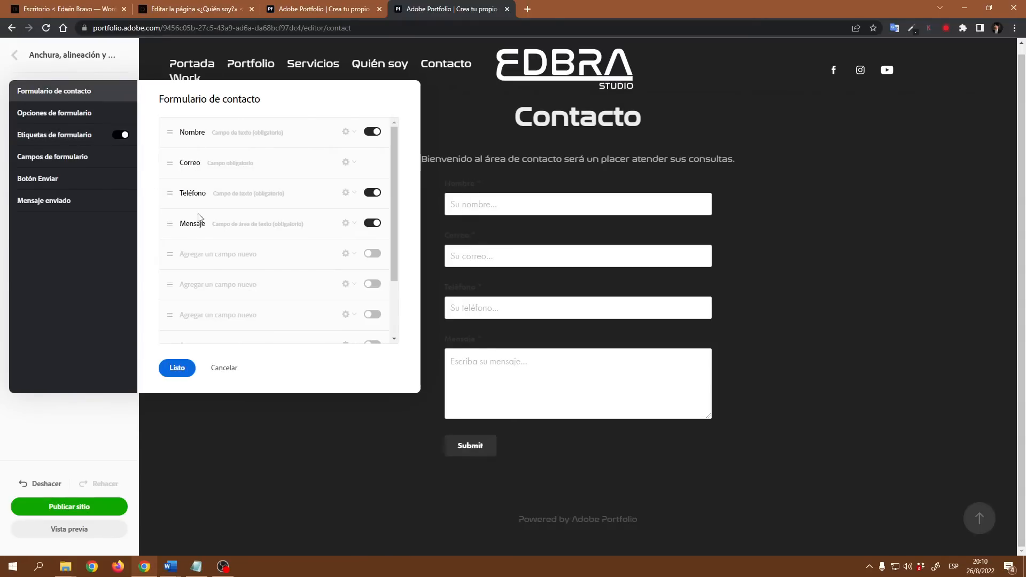
pyautogui.click(69, 138)
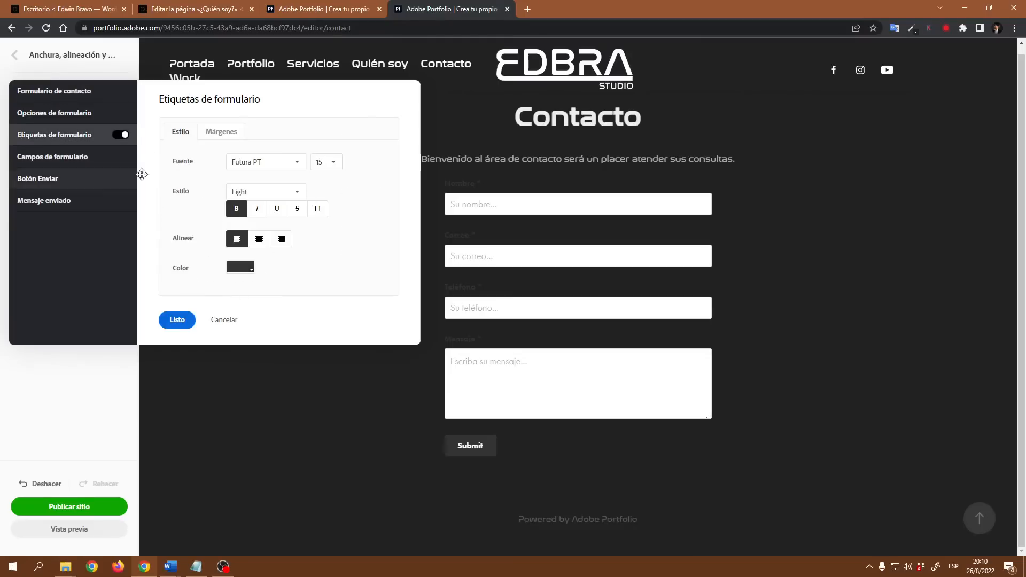
pyautogui.click(78, 92)
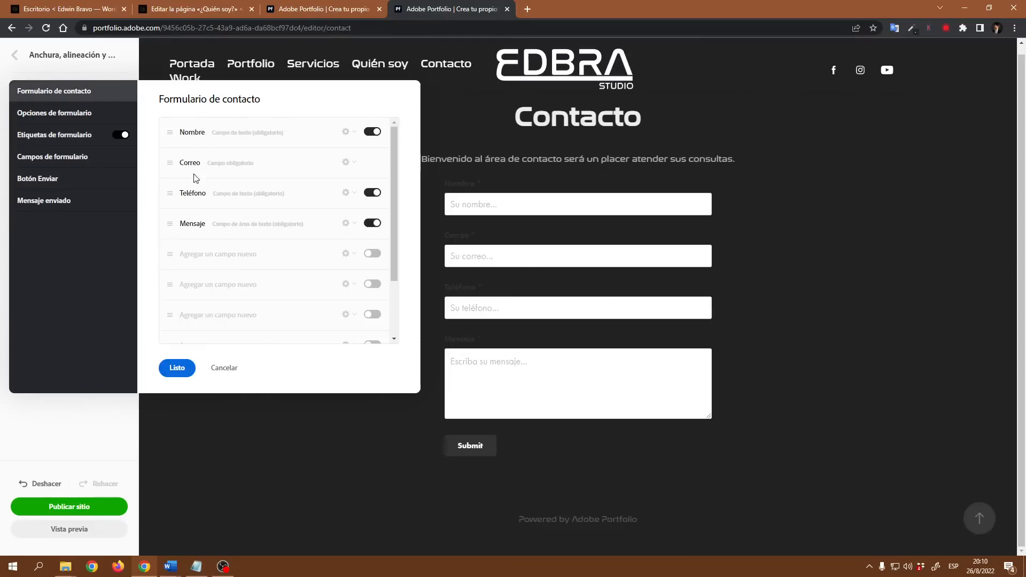
pyautogui.click(68, 138)
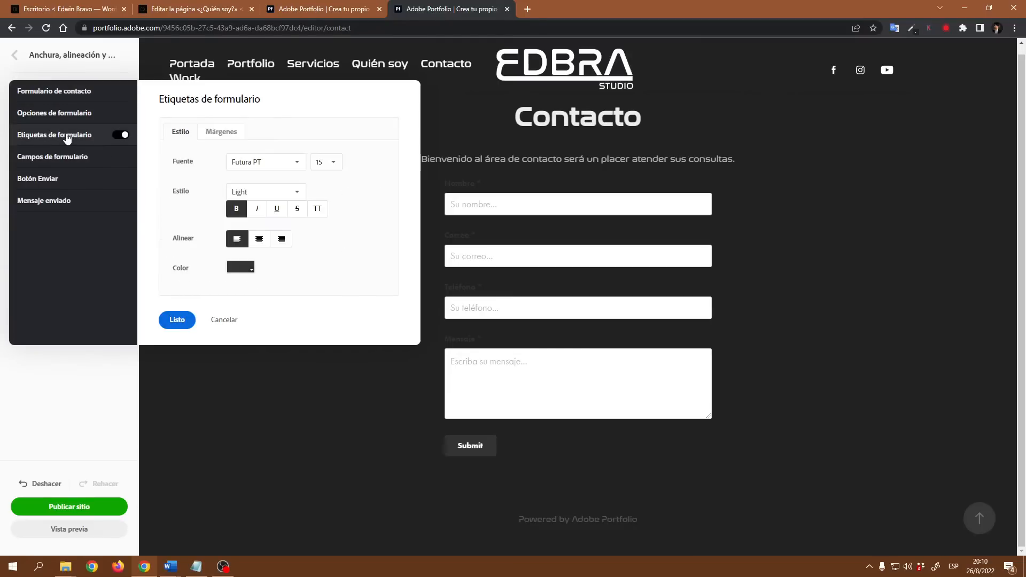
pyautogui.click(246, 269)
pyautogui.click(459, 209)
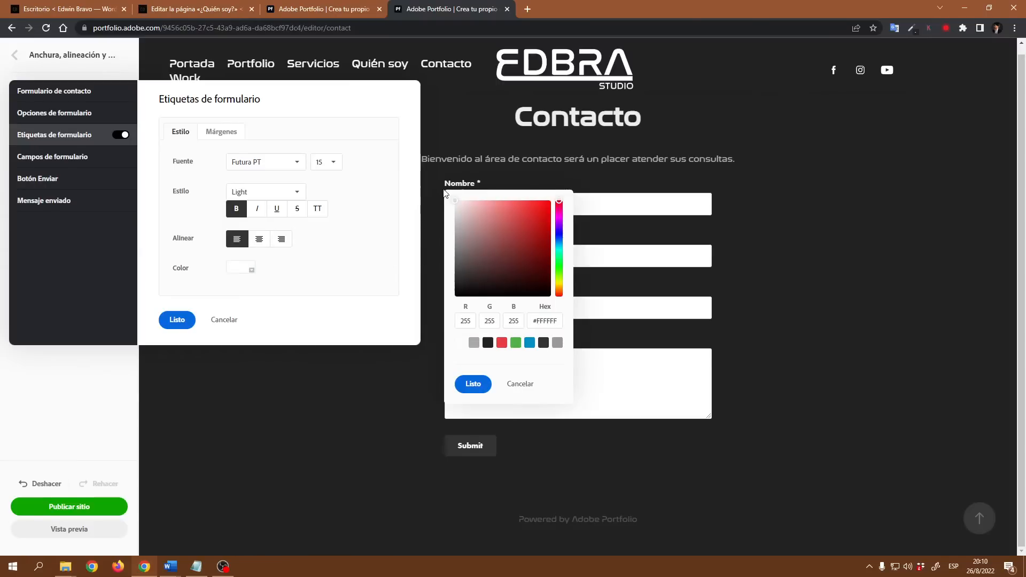
pyautogui.click(473, 384)
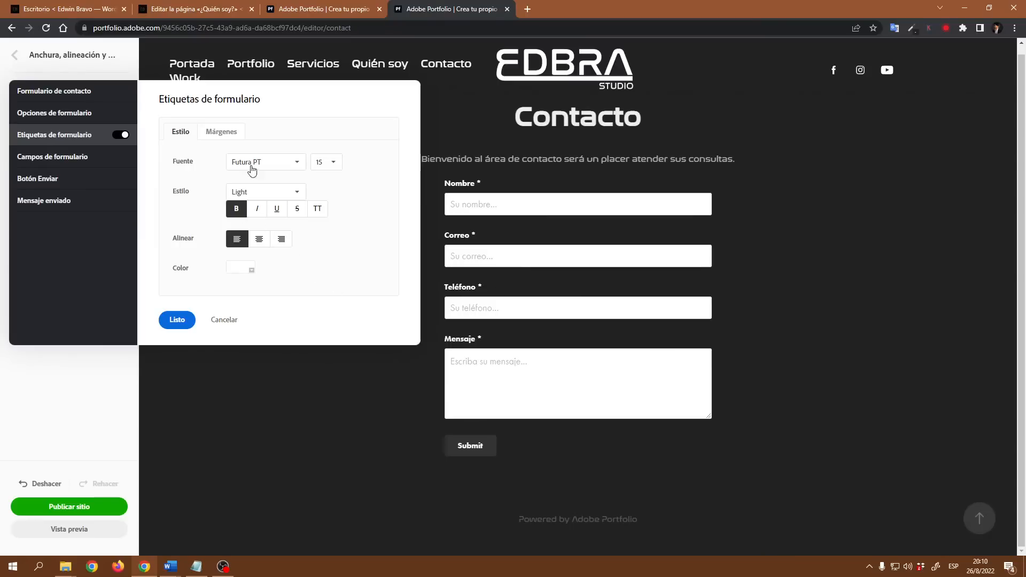
# Step: Set the label font to Nasalization, keeping Regular weight
pyautogui.click(295, 161)
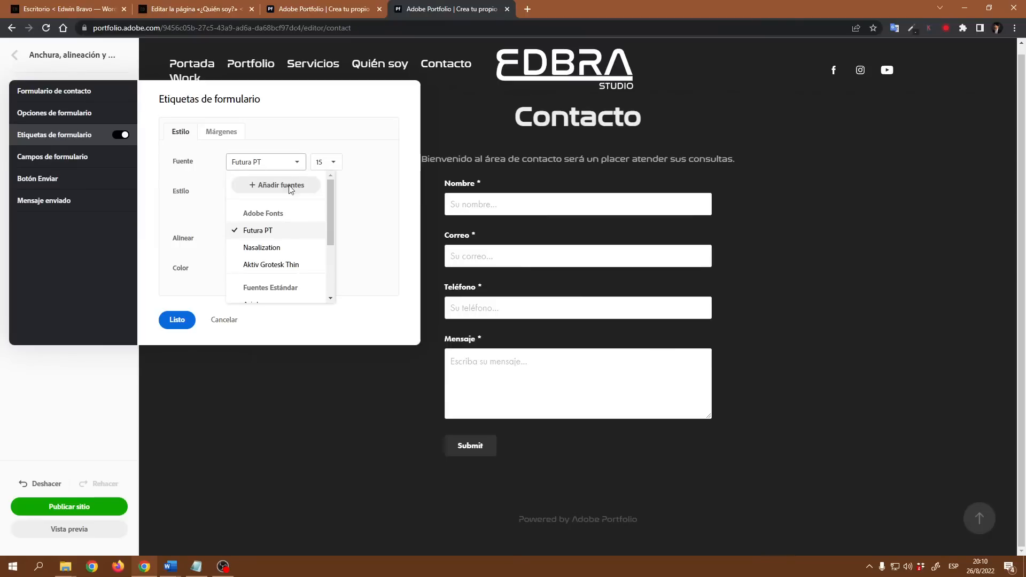
pyautogui.click(288, 249)
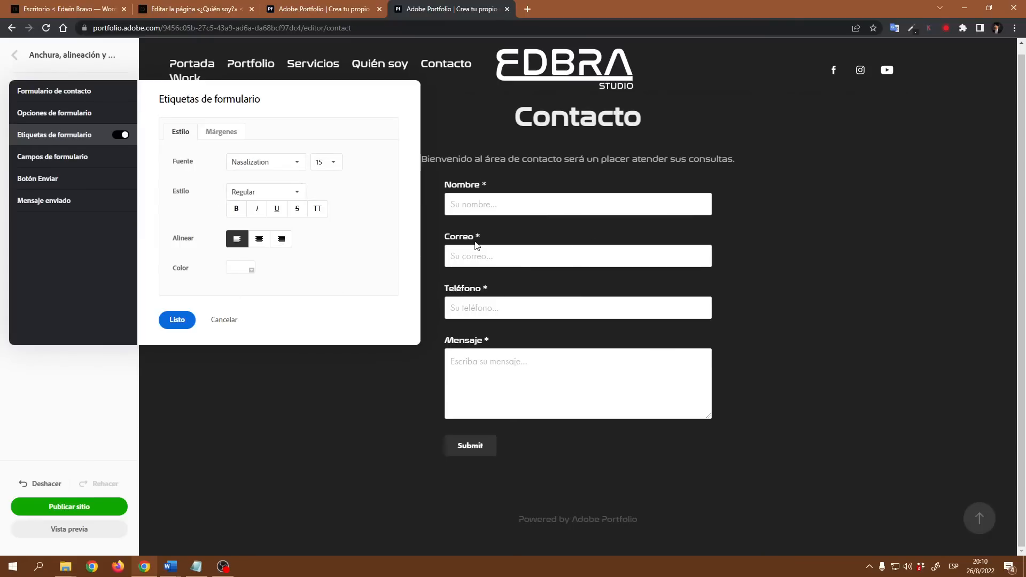
pyautogui.click(261, 198)
pyautogui.click(357, 195)
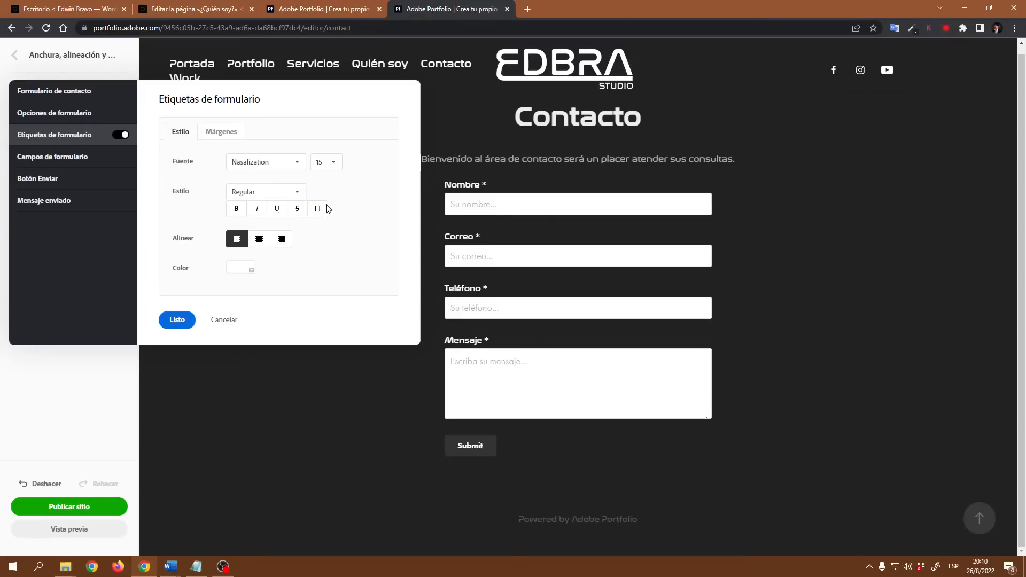
# Step: Try bold, italic, uppercase and centred labels, leaving them plain and left-aligned
pyautogui.click(239, 211)
pyautogui.click(238, 211)
pyautogui.click(257, 210)
pyautogui.click(258, 211)
pyautogui.click(316, 210)
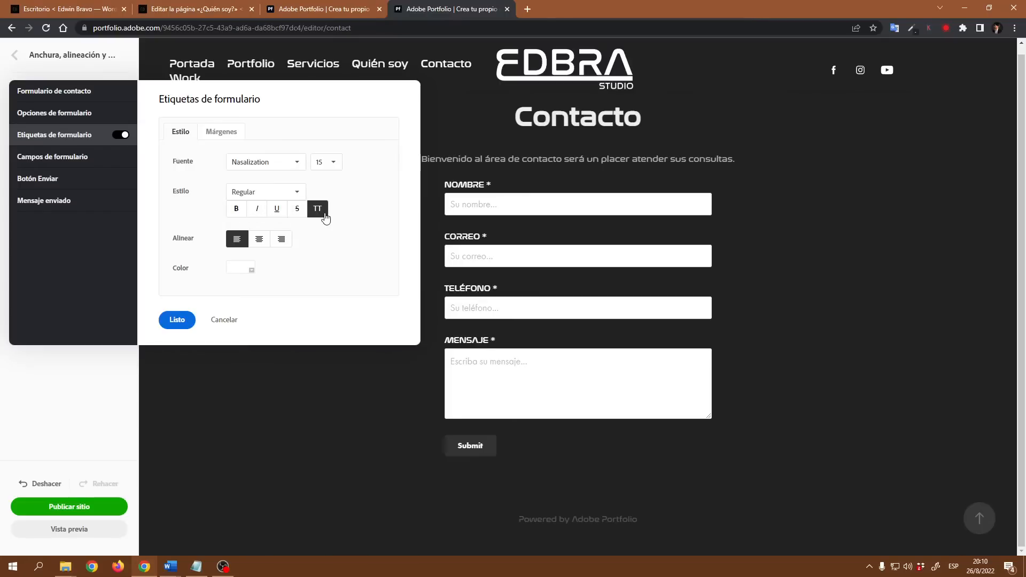
pyautogui.click(322, 214)
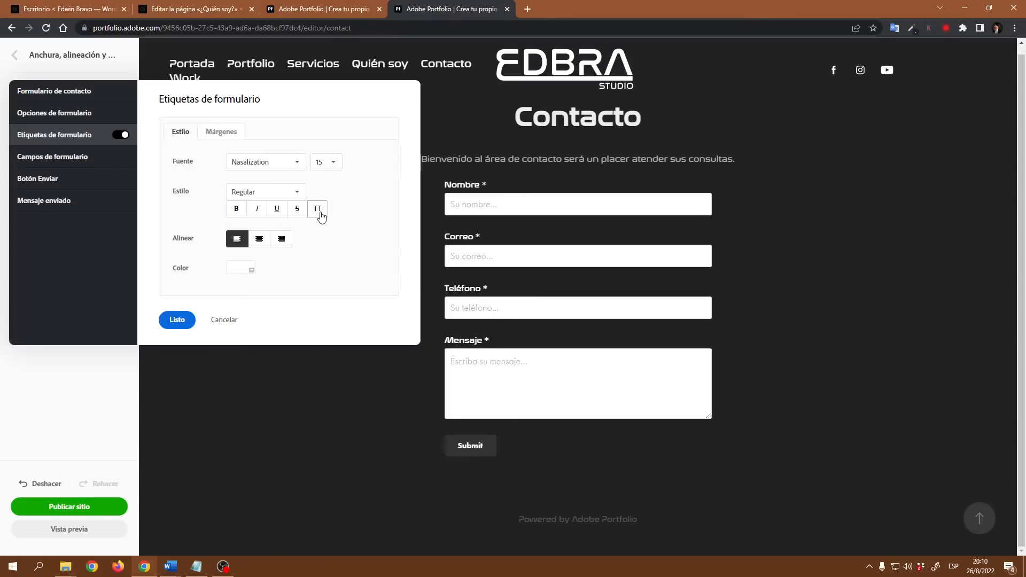
pyautogui.click(321, 217)
pyautogui.click(321, 215)
pyautogui.click(237, 211)
pyautogui.click(236, 212)
pyautogui.click(260, 243)
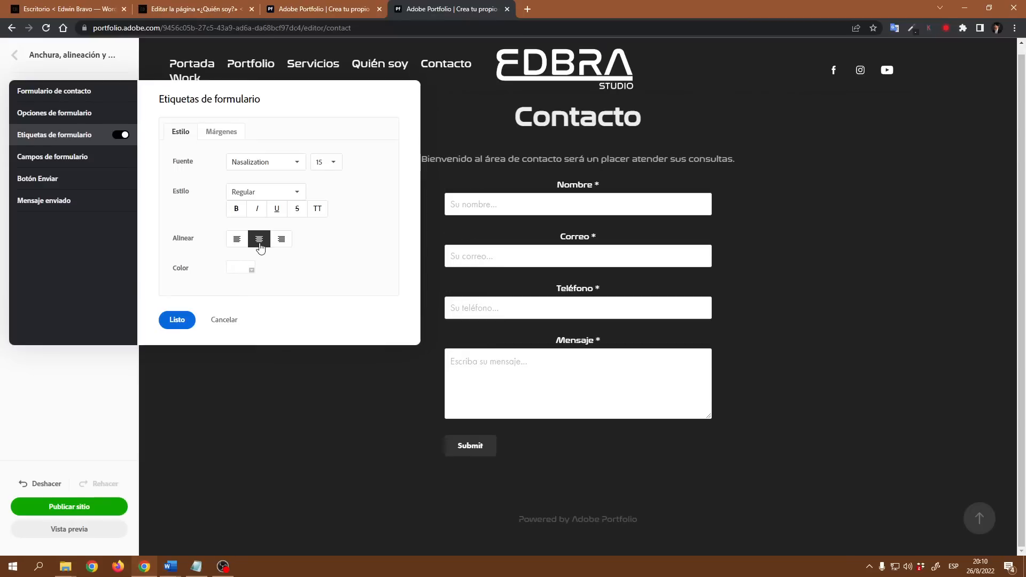
pyautogui.click(237, 242)
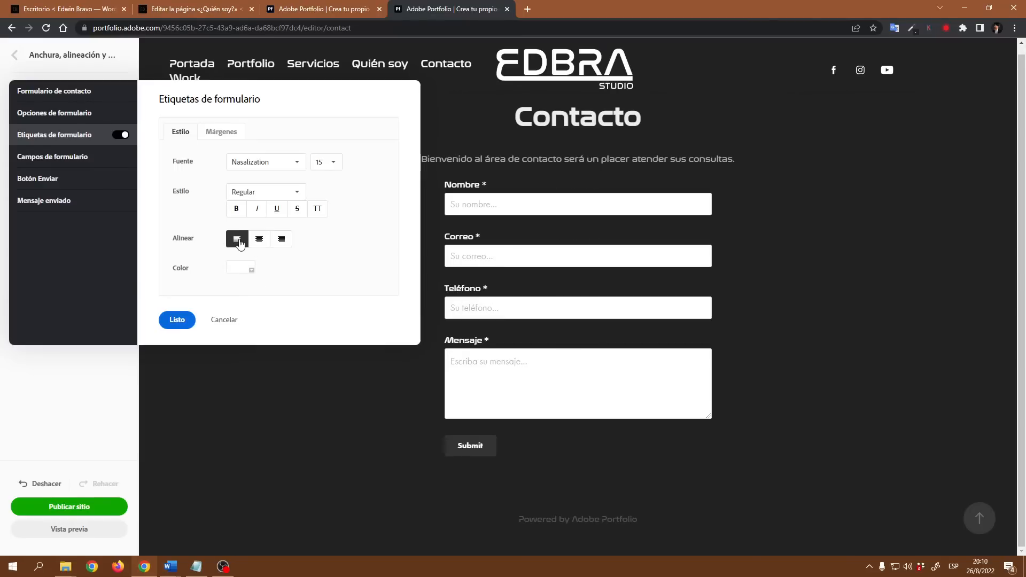
# Step: Give the labels 13 px top spacing and a 10 px bottom margin
pyautogui.click(211, 137)
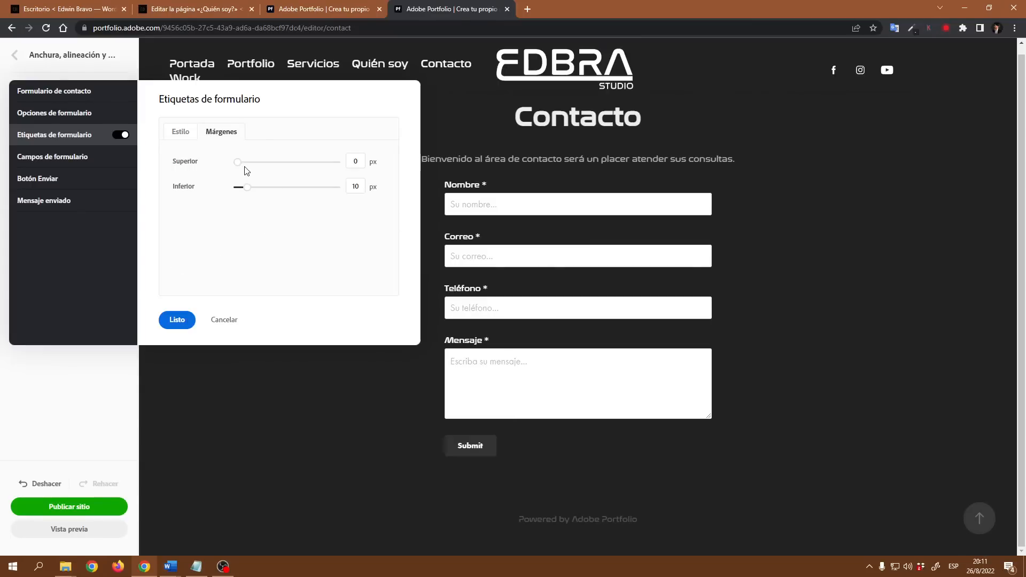
pyautogui.moveTo(240, 169); pyautogui.dragTo(222, 191)
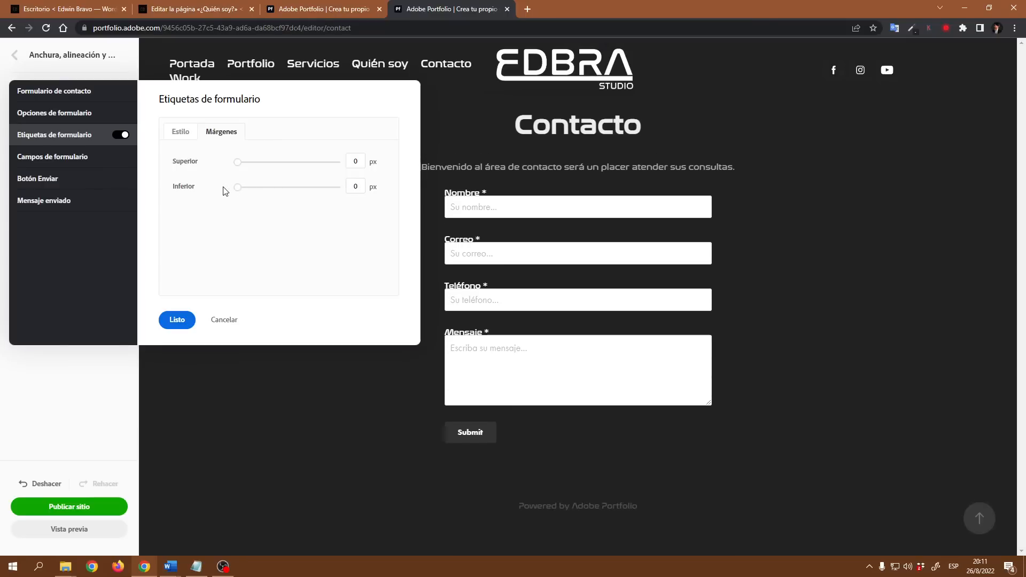
pyautogui.doubleClick(348, 186)
pyautogui.write('10')
pyautogui.click(344, 262)
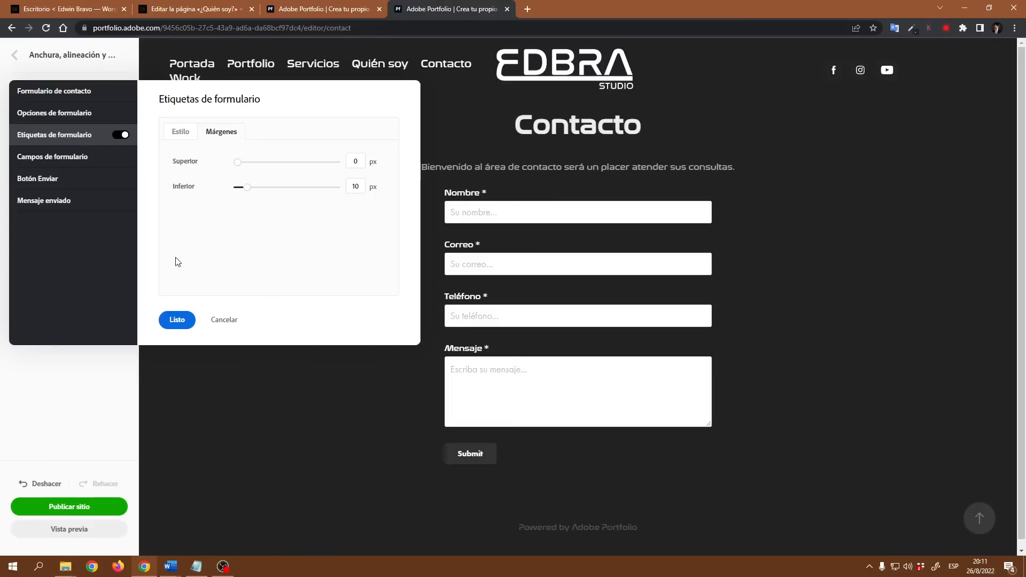
pyautogui.click(79, 163)
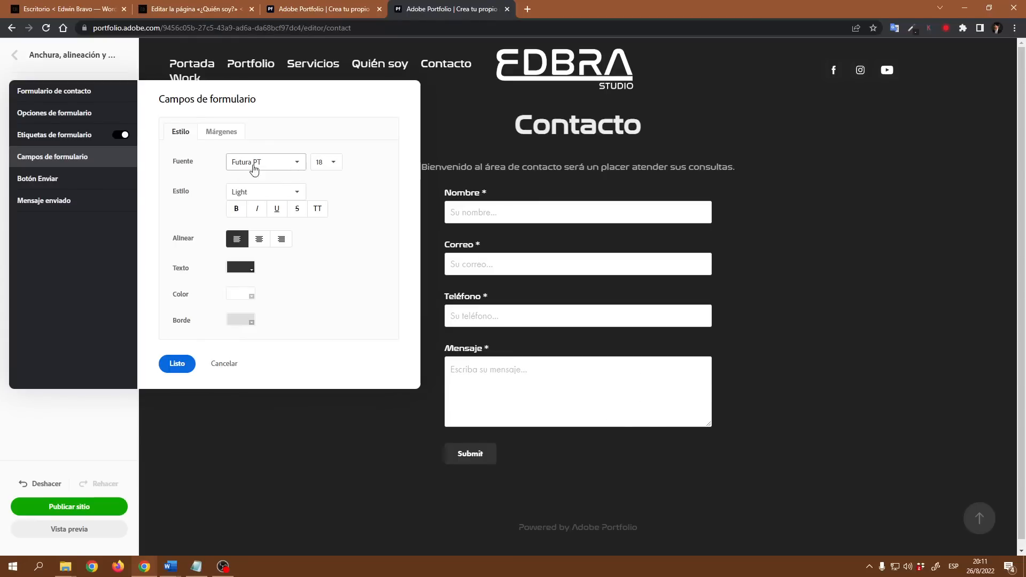
# Step: Set the form field font to Nasalization at size 14
pyautogui.click(297, 163)
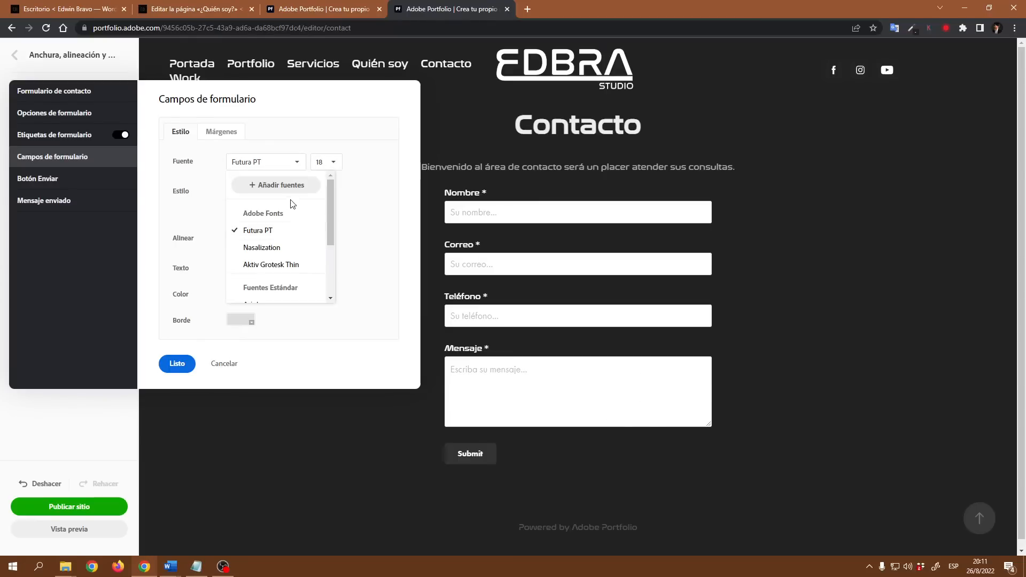
pyautogui.click(278, 251)
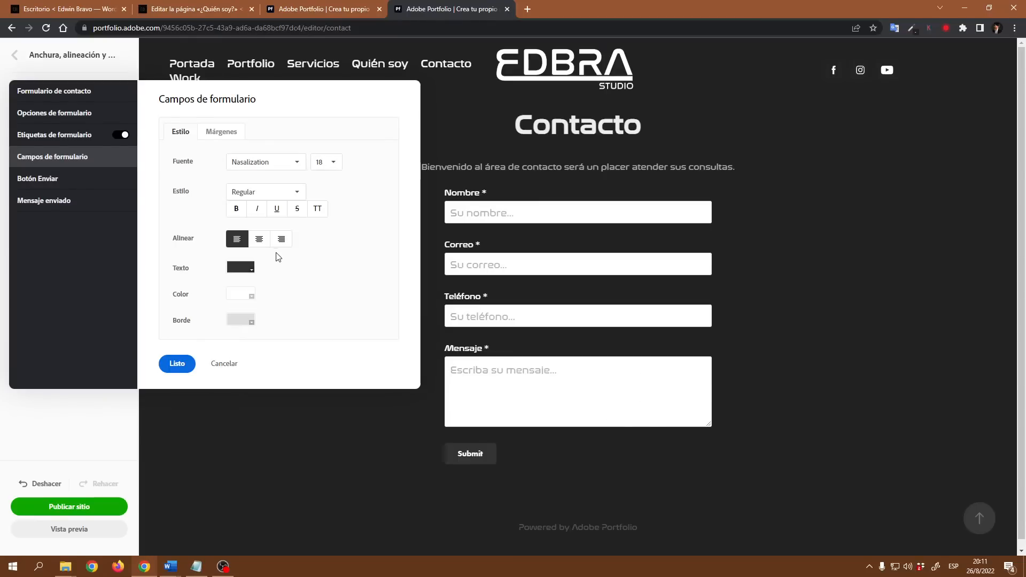
pyautogui.click(332, 165)
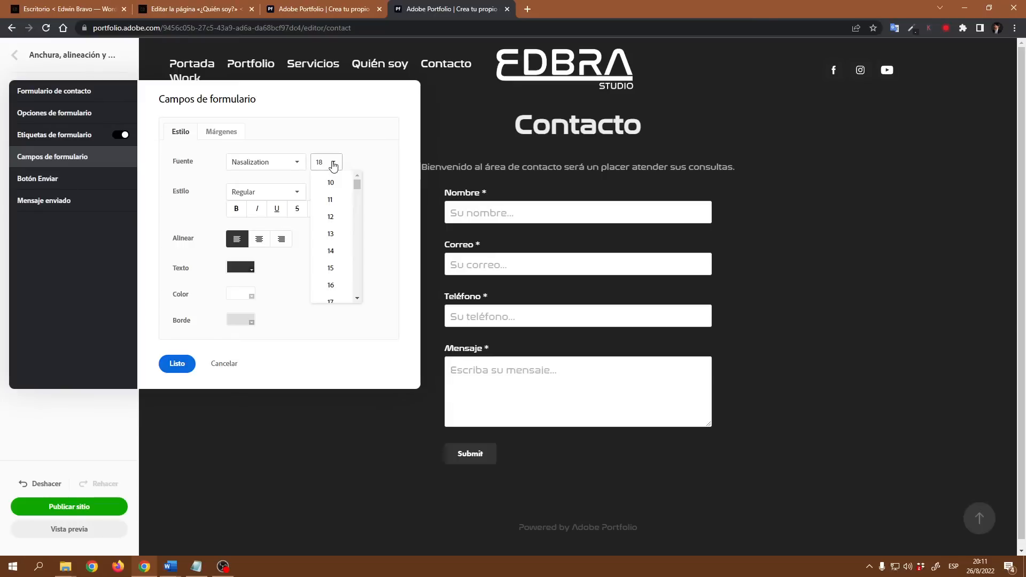
pyautogui.click(337, 249)
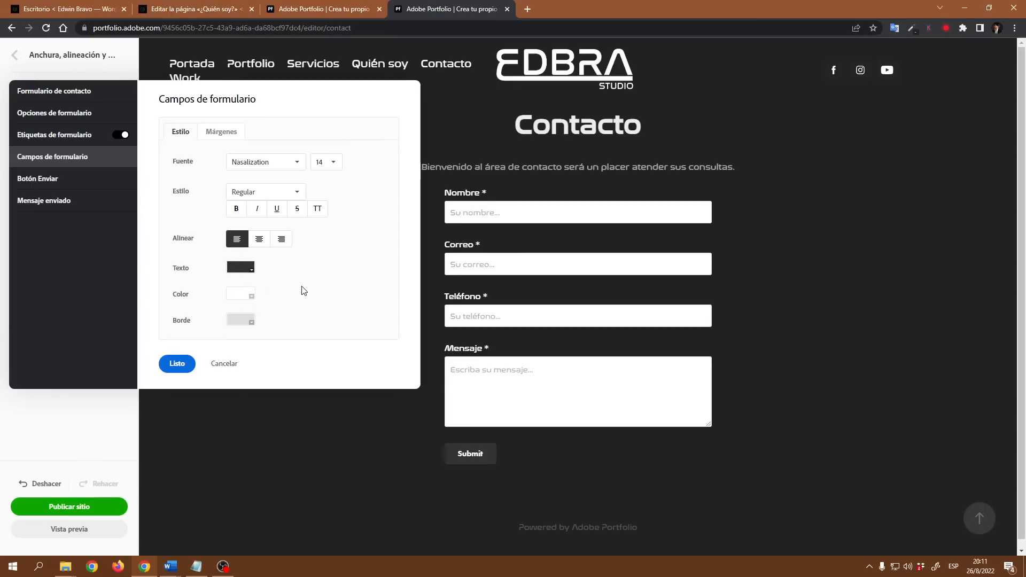
# Step: Preview red and blue field fills and borders, cancelling both to keep white fields
pyautogui.click(247, 295)
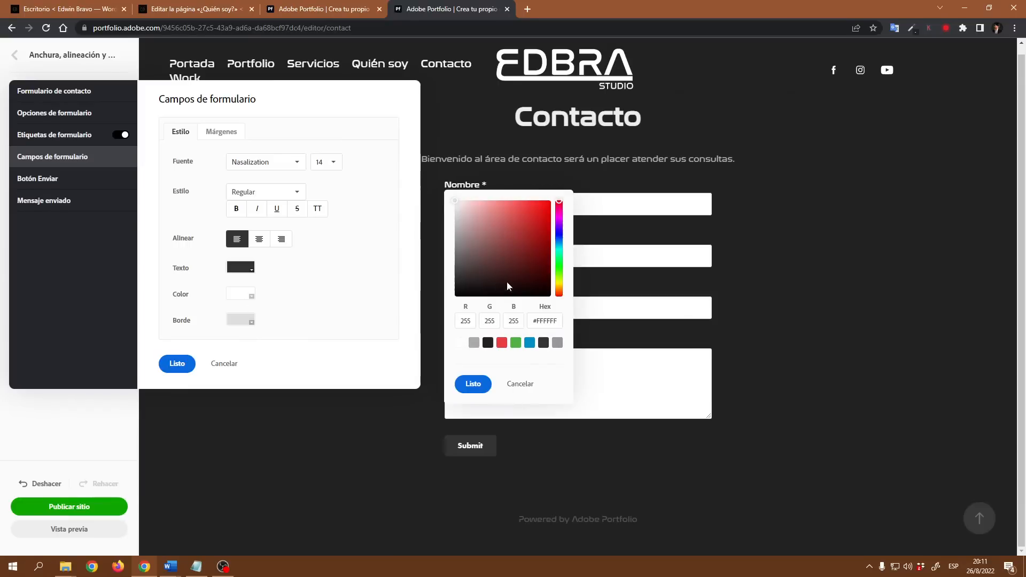
pyautogui.click(541, 214)
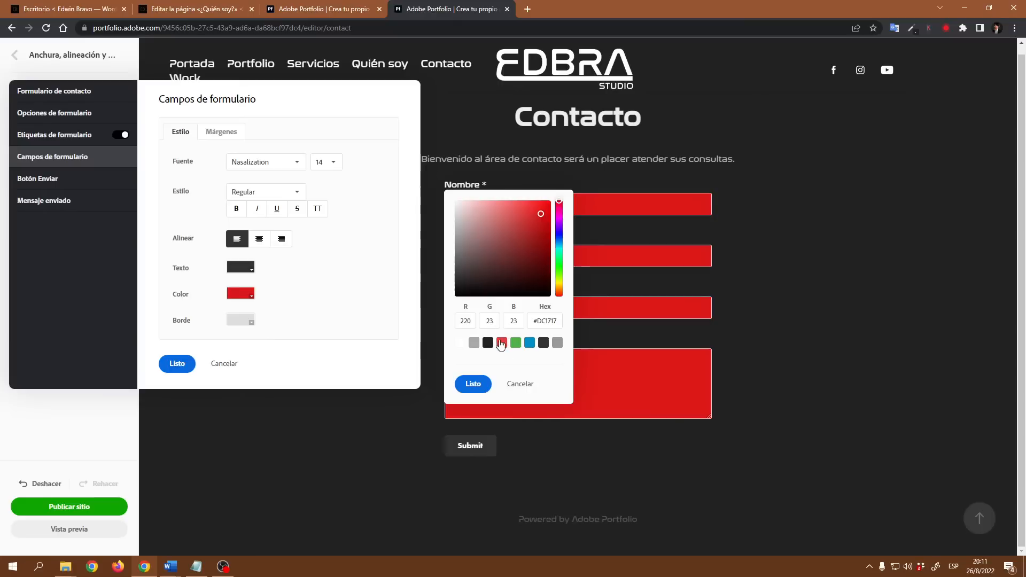
pyautogui.click(529, 345)
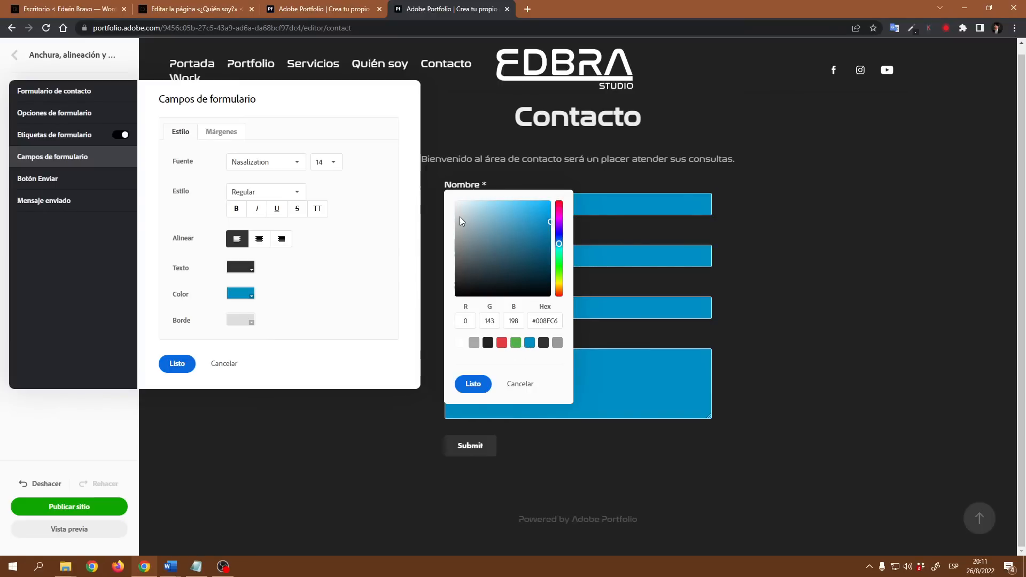
pyautogui.click(519, 383)
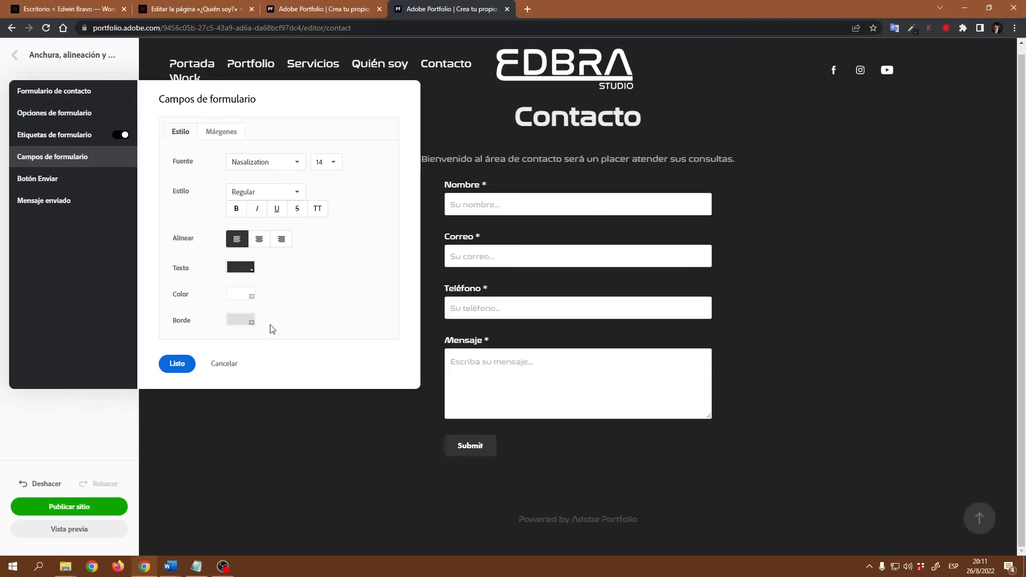
pyautogui.click(252, 323)
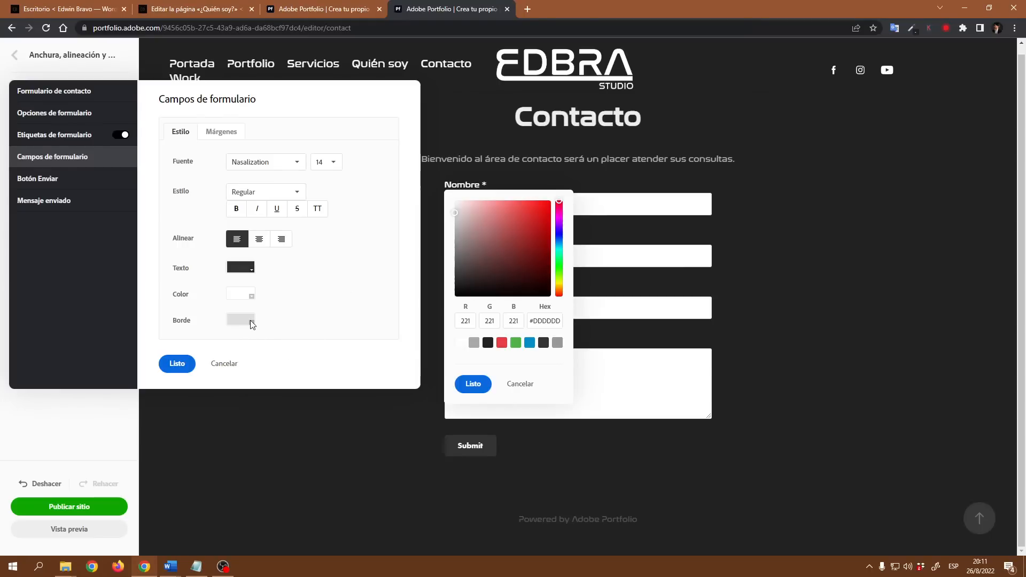
pyautogui.click(503, 345)
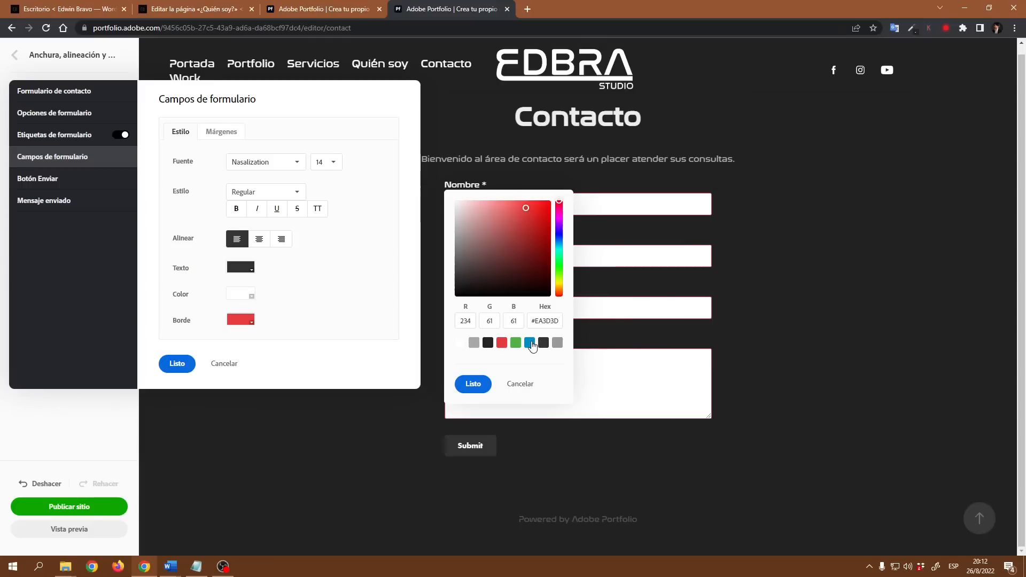
pyautogui.click(530, 344)
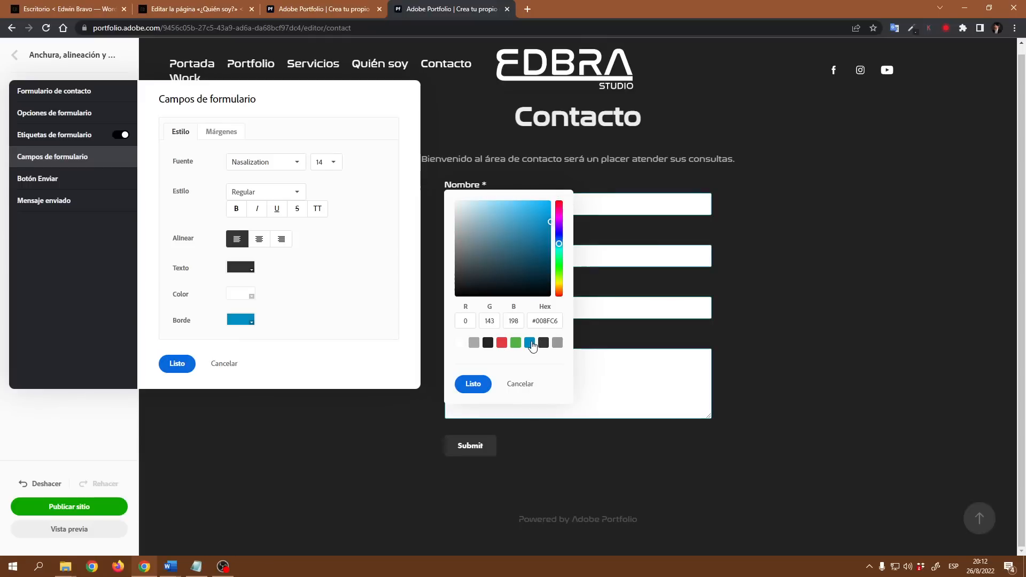
pyautogui.click(518, 384)
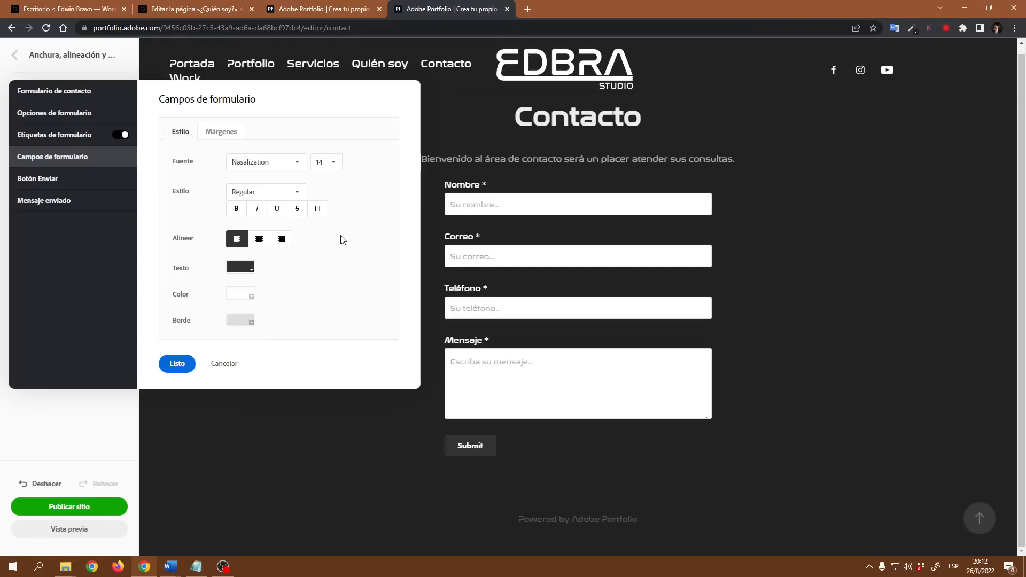
pyautogui.click(231, 133)
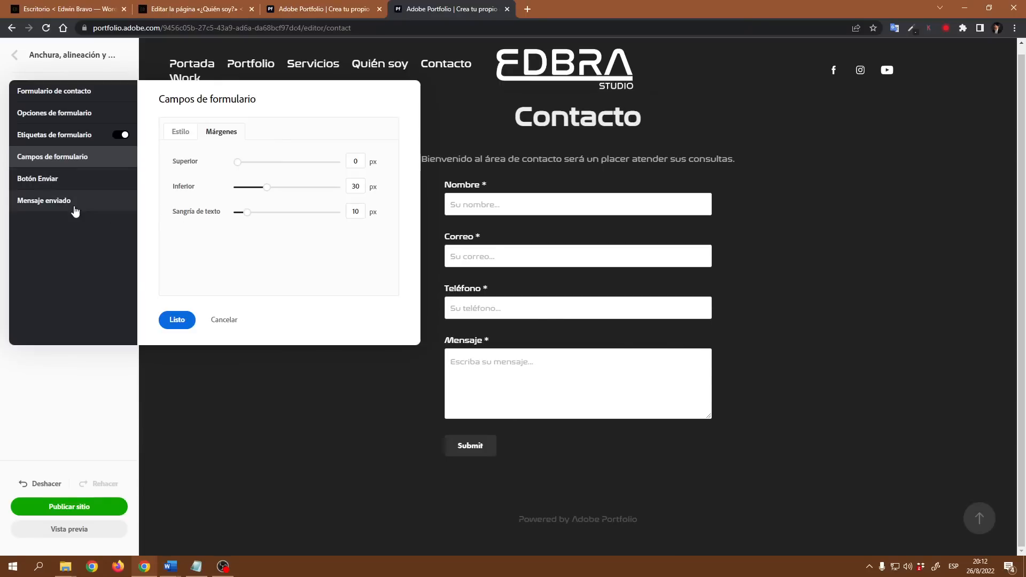
# Step: Set the Submit button font to Nasalization
pyautogui.click(48, 182)
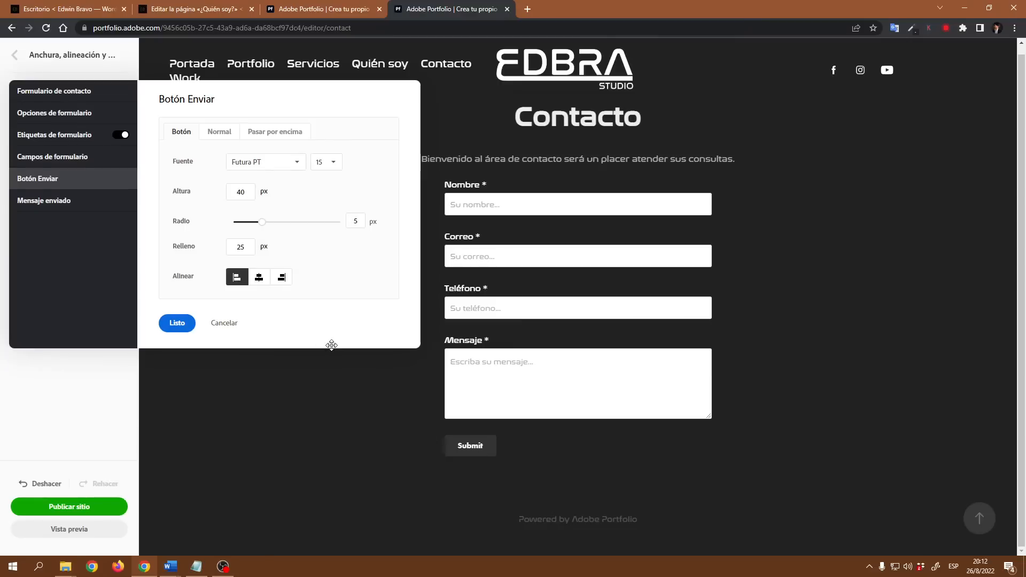
pyautogui.click(284, 162)
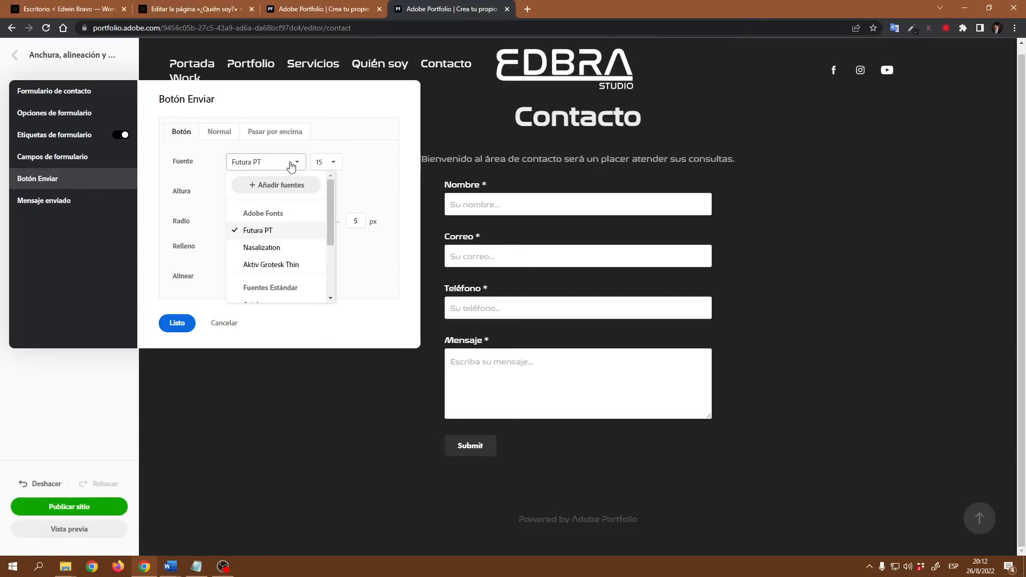
pyautogui.click(270, 249)
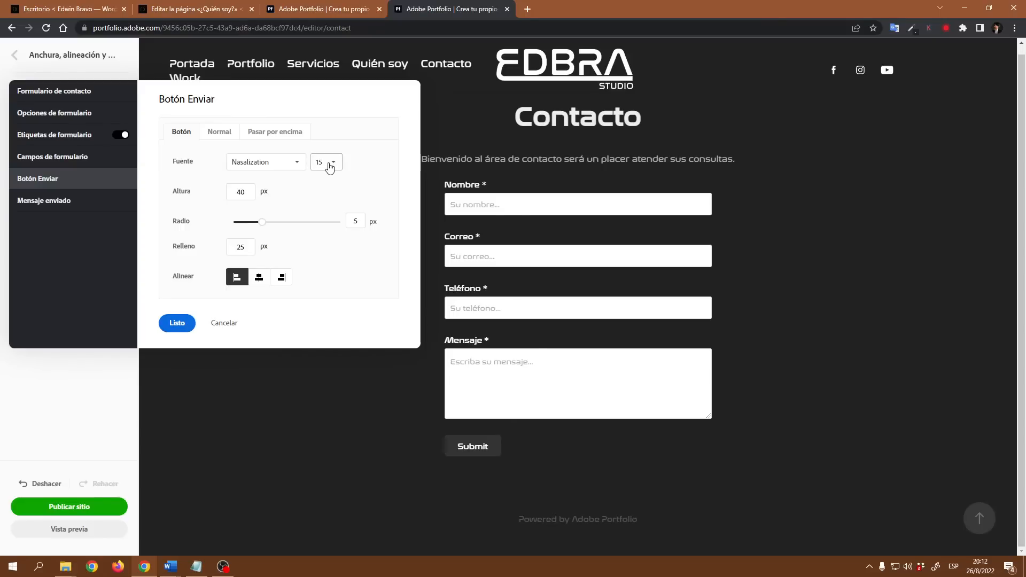
# Step: Make the button 50 px tall, right-align it, and select its Submit label
pyautogui.click(238, 192)
pyautogui.press('BackSpace')
pyautogui.write('5')
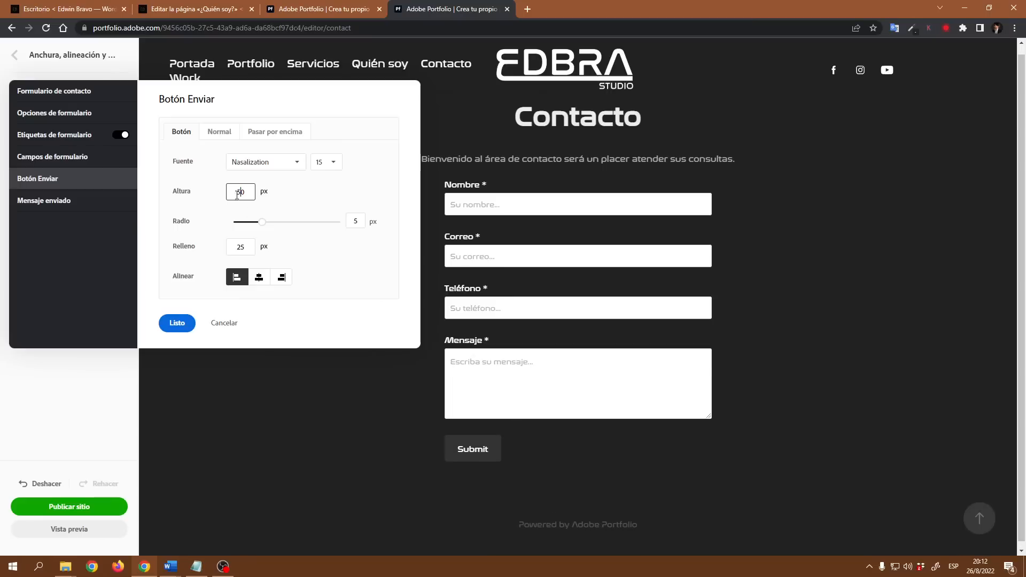
pyautogui.click(367, 261)
pyautogui.click(260, 279)
pyautogui.click(282, 281)
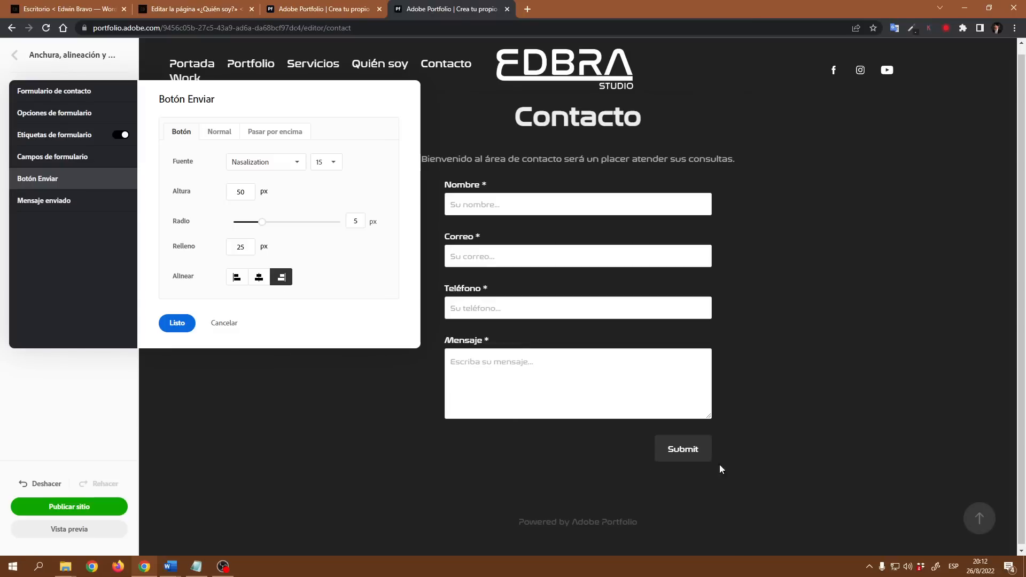
pyautogui.click(262, 281)
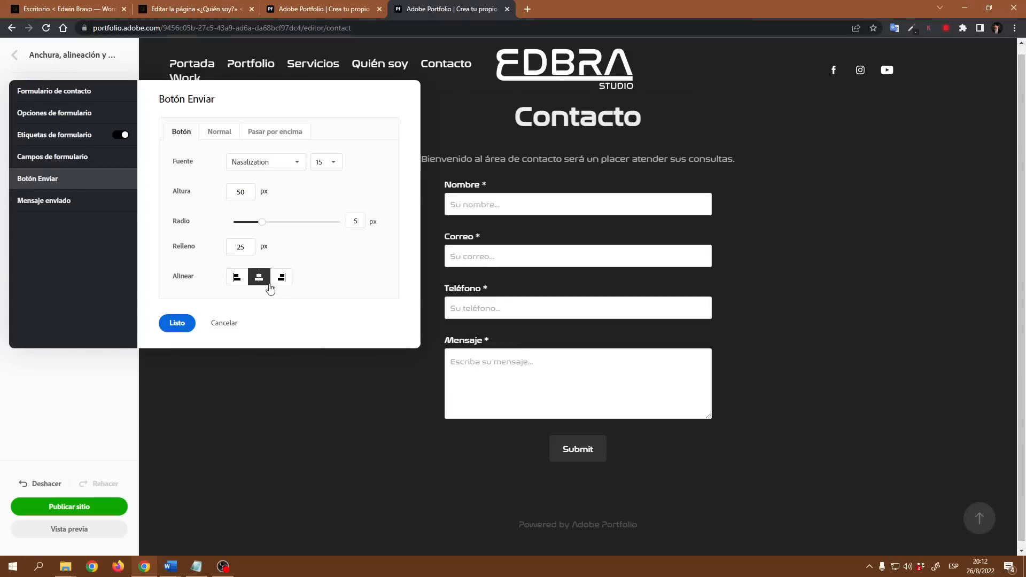
pyautogui.click(281, 281)
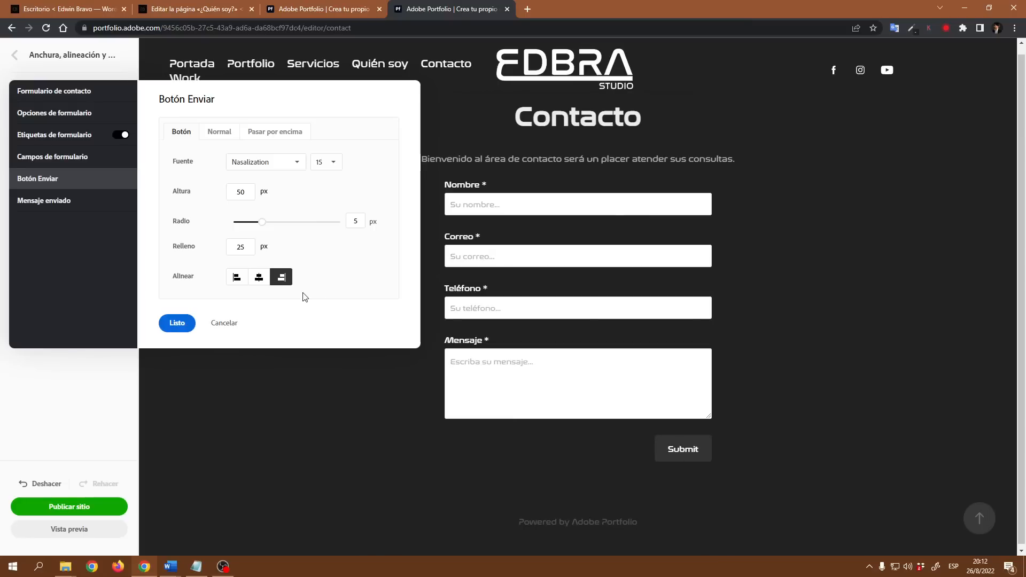
pyautogui.click(224, 133)
pyautogui.moveTo(271, 163); pyautogui.dragTo(216, 164)
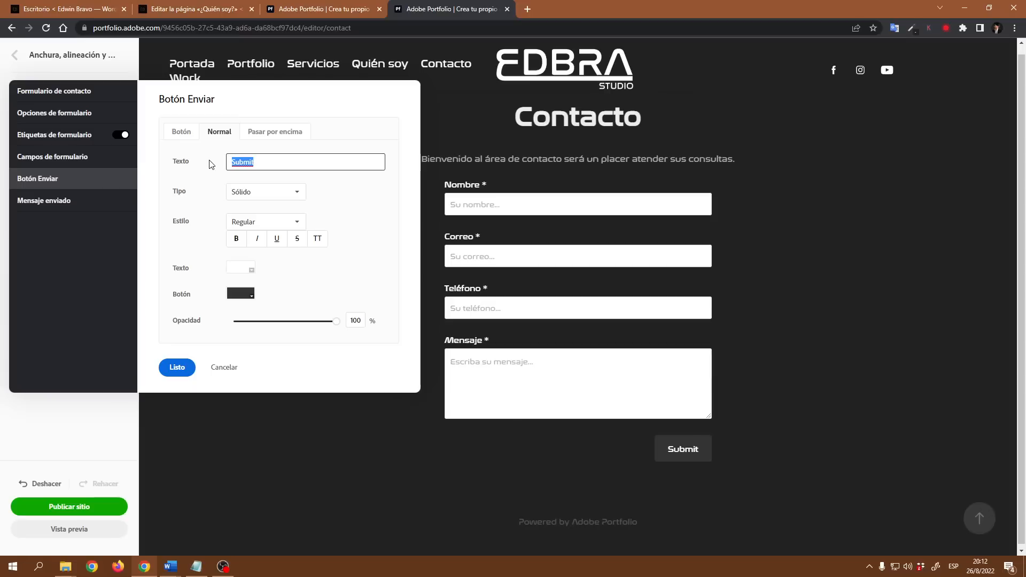
# Step: Change the button text to 'Enviar', keeping a Solid fill at 100% opacity
pyautogui.write('Enviar')
pyautogui.click(292, 199)
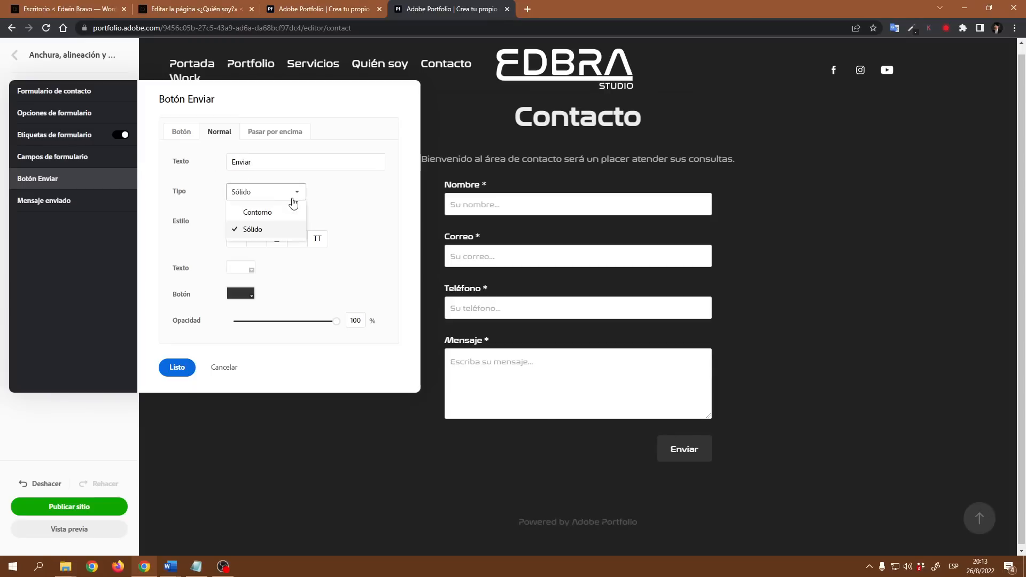
pyautogui.click(342, 210)
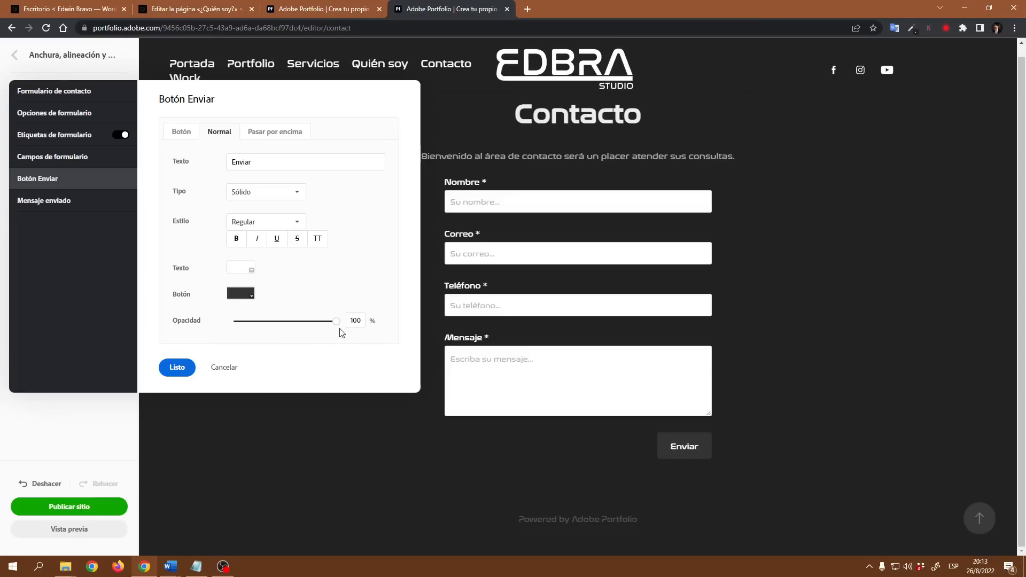
pyautogui.moveTo(338, 326); pyautogui.dragTo(373, 331)
# Step: Inspect the hover button colour and the normal-state colours without changing them
pyautogui.click(281, 134)
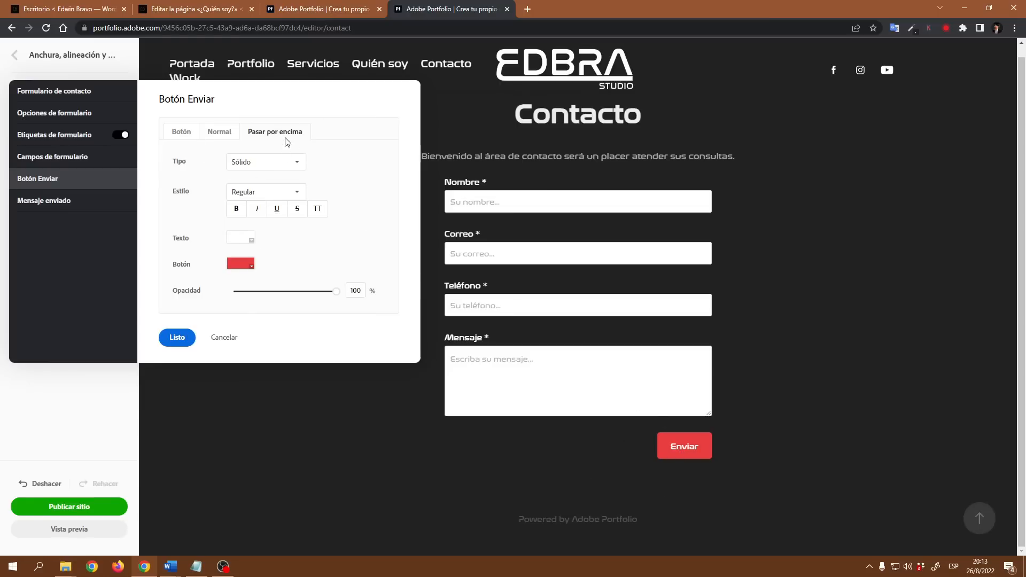
pyautogui.click(248, 268)
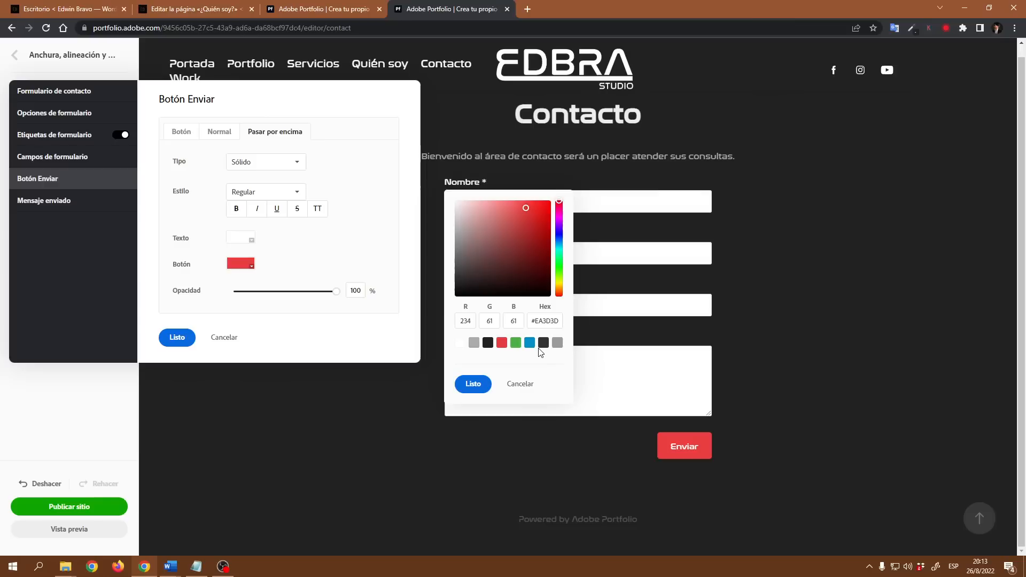
pyautogui.click(526, 389)
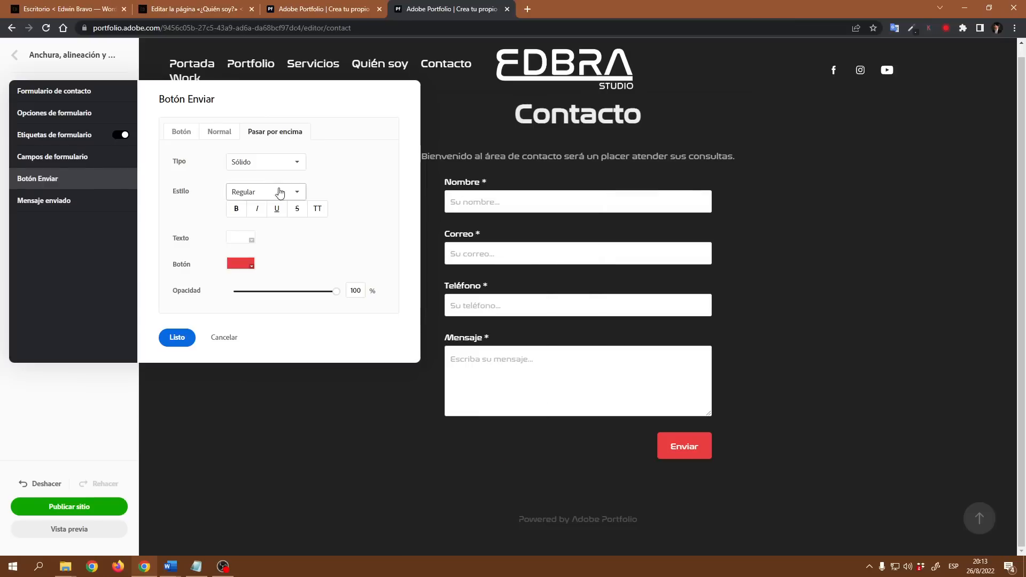
pyautogui.click(224, 132)
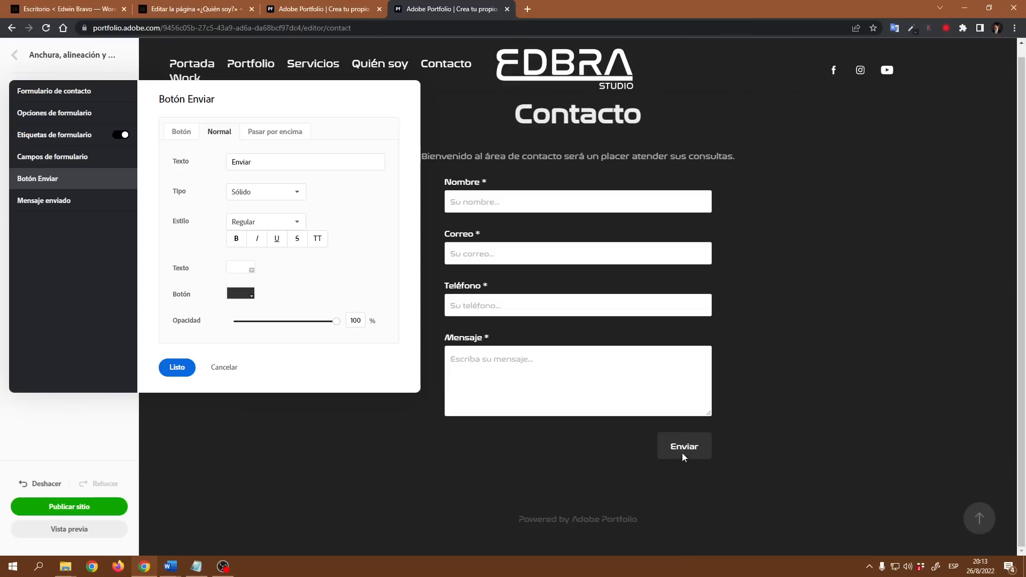
# Step: Set the hover text to dark grey #222222 and the hover background to white
pyautogui.click(286, 133)
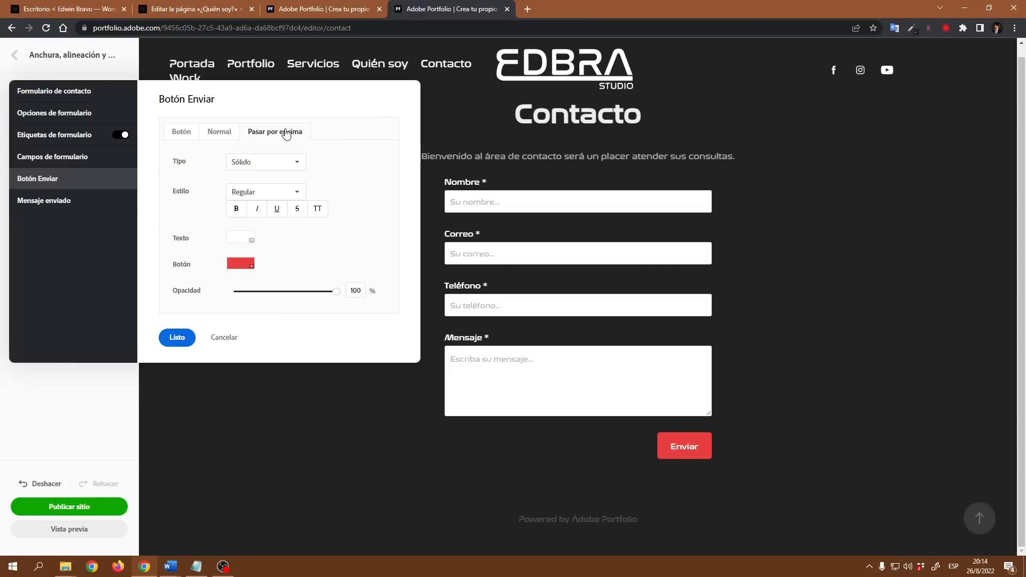
pyautogui.click(251, 239)
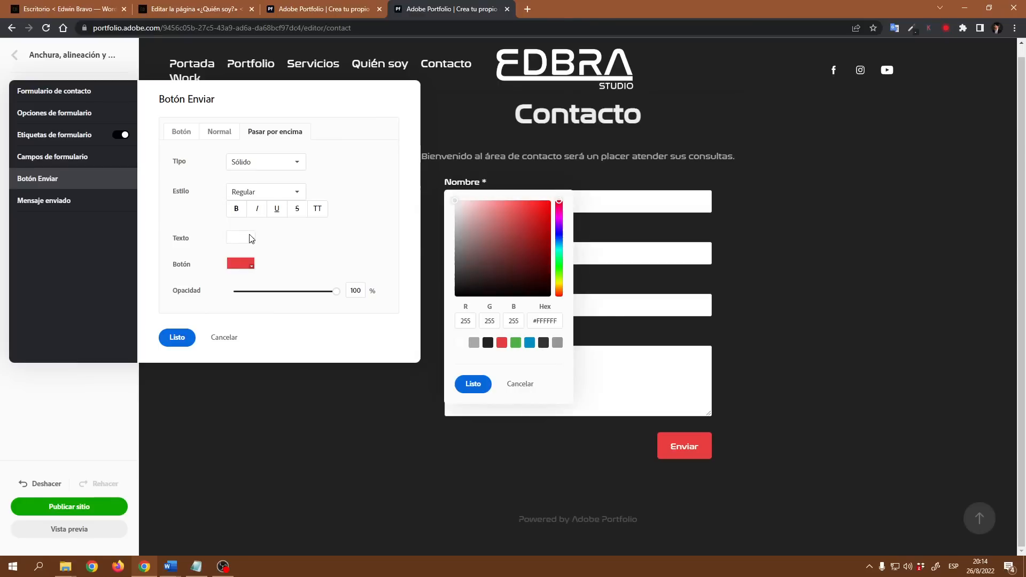
pyautogui.click(488, 344)
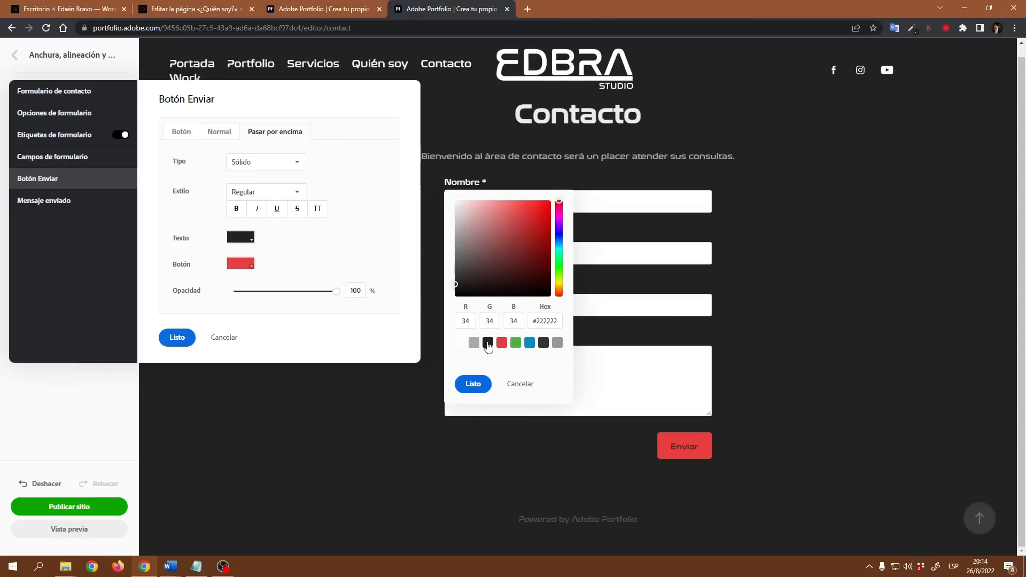
pyautogui.click(473, 384)
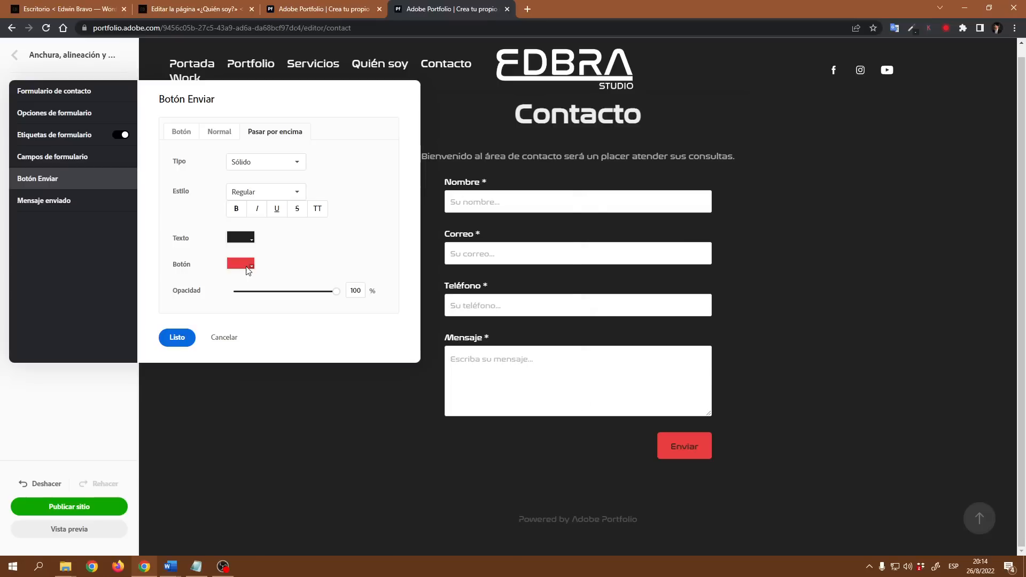
pyautogui.click(249, 266)
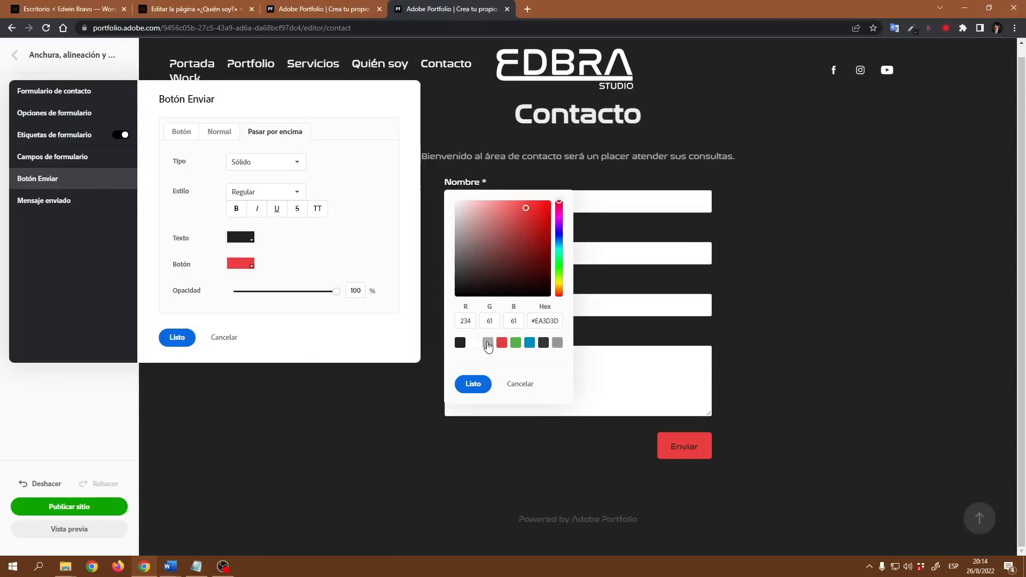
pyautogui.click(475, 343)
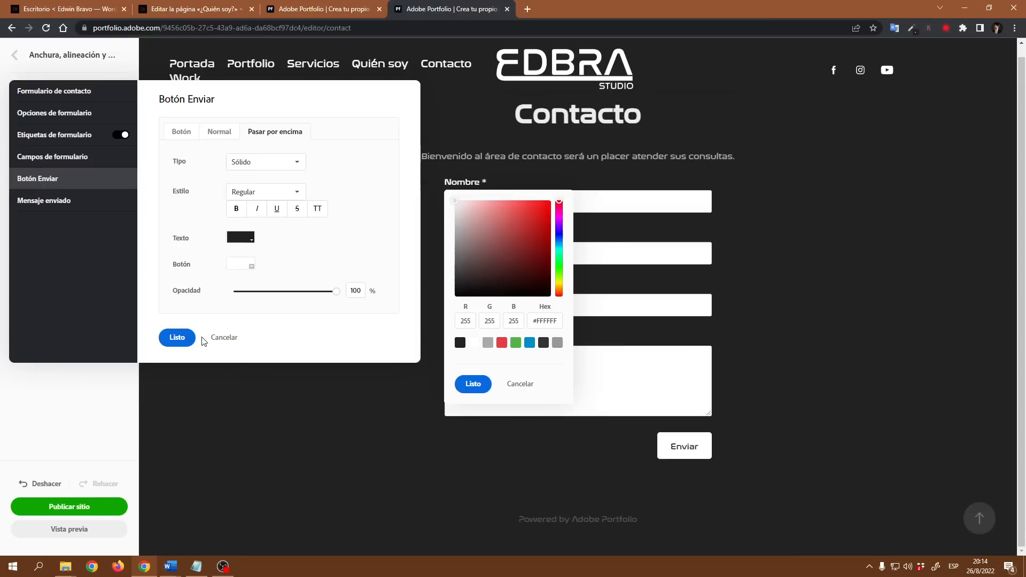
pyautogui.click(473, 385)
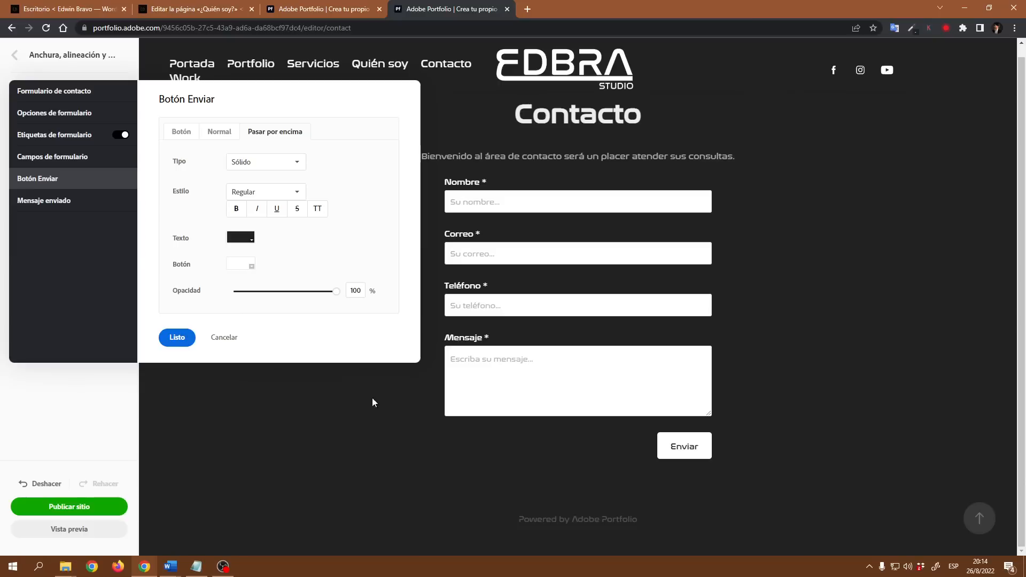
pyautogui.click(219, 132)
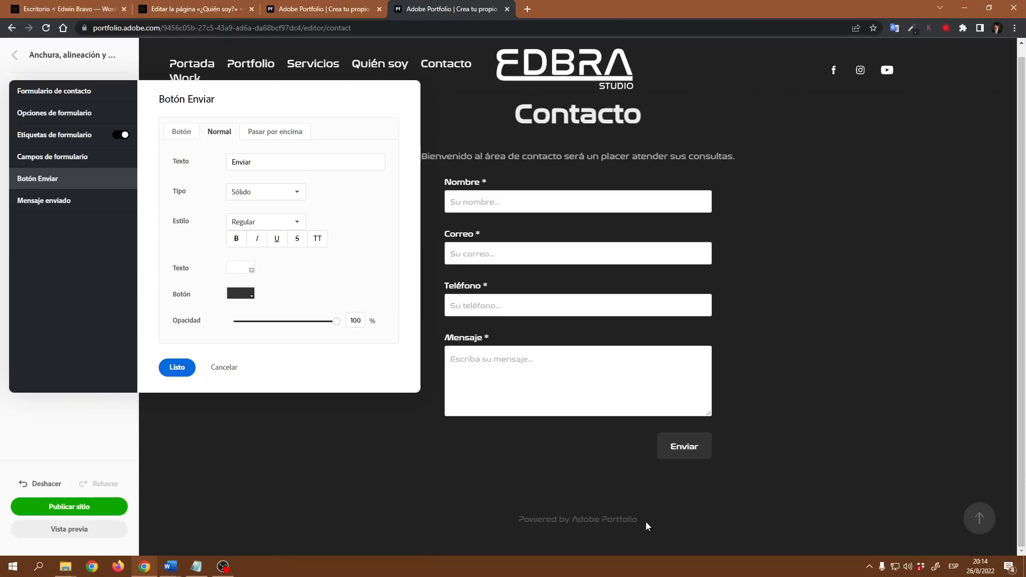
# Step: Save the Enviar button and open the form's Mensaje enviado settings showing 'Thank you!'
pyautogui.click(178, 368)
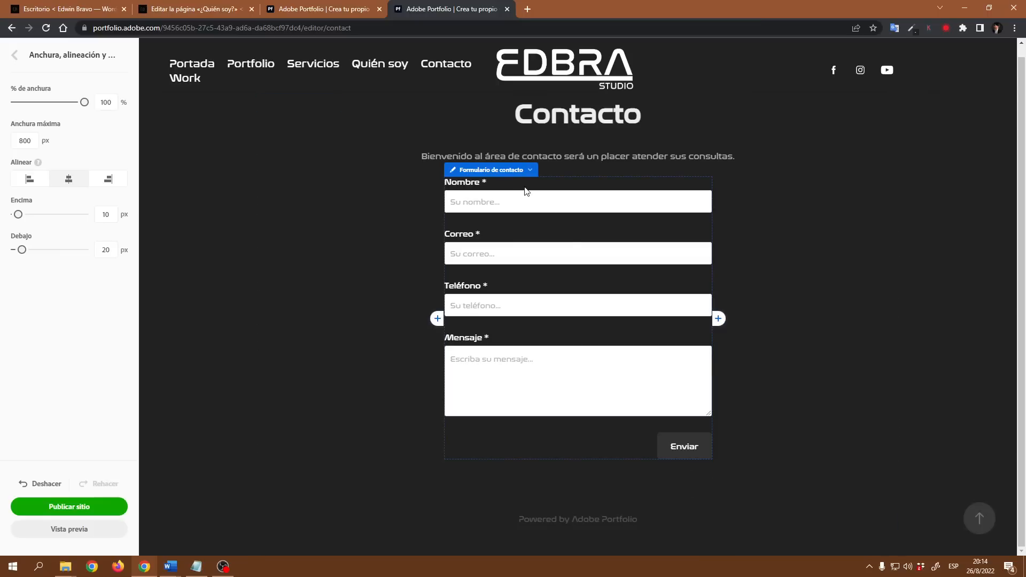
pyautogui.click(529, 170)
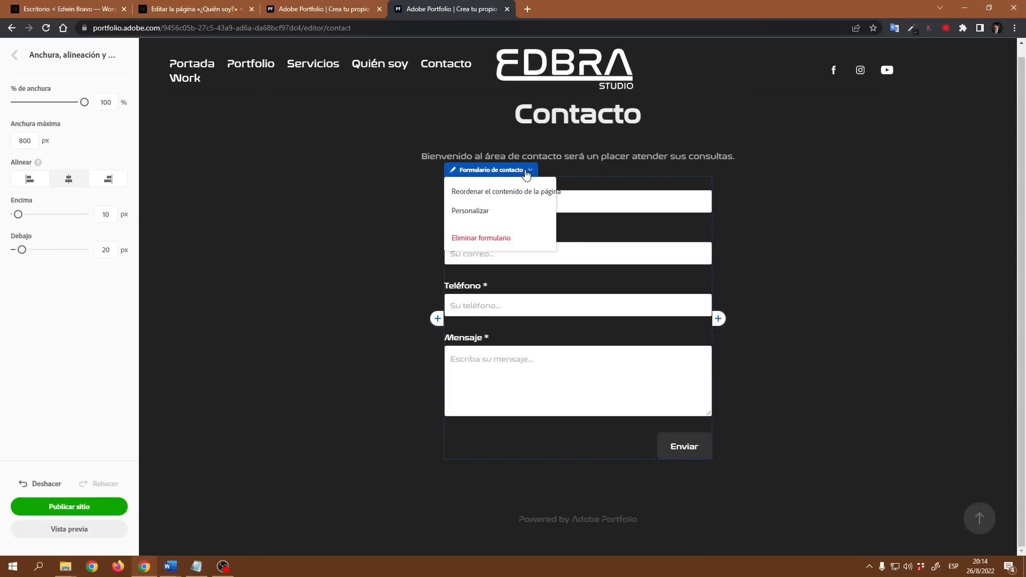
pyautogui.click(473, 208)
pyautogui.moveTo(485, 170); pyautogui.dragTo(218, 88)
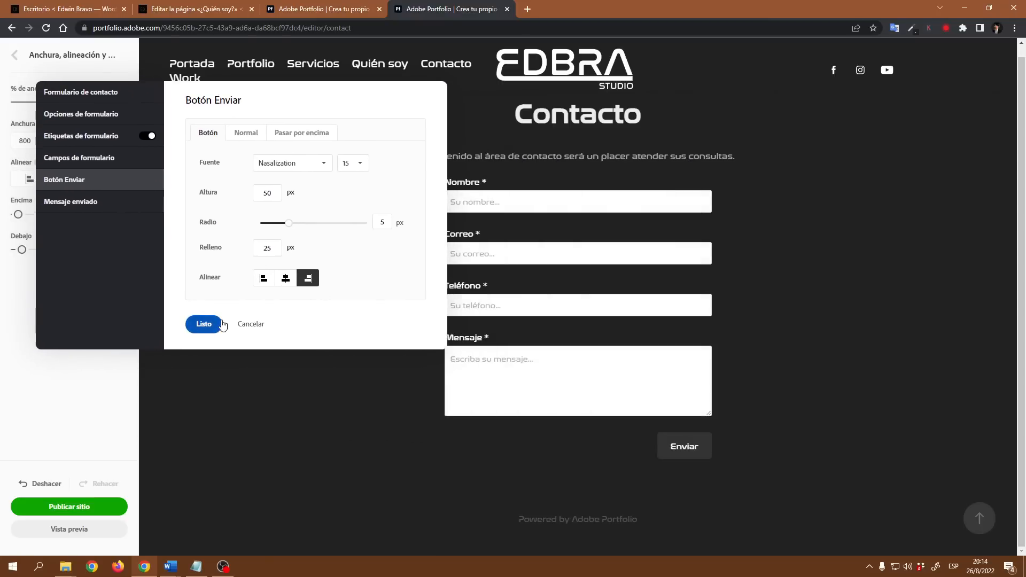
pyautogui.click(80, 203)
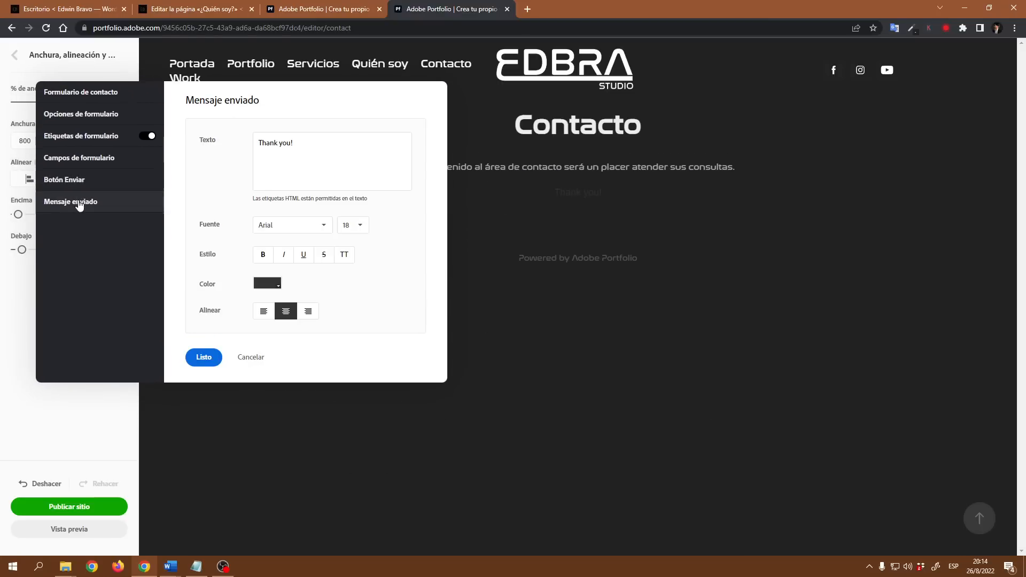
pyautogui.moveTo(341, 91); pyautogui.dragTo(321, 126)
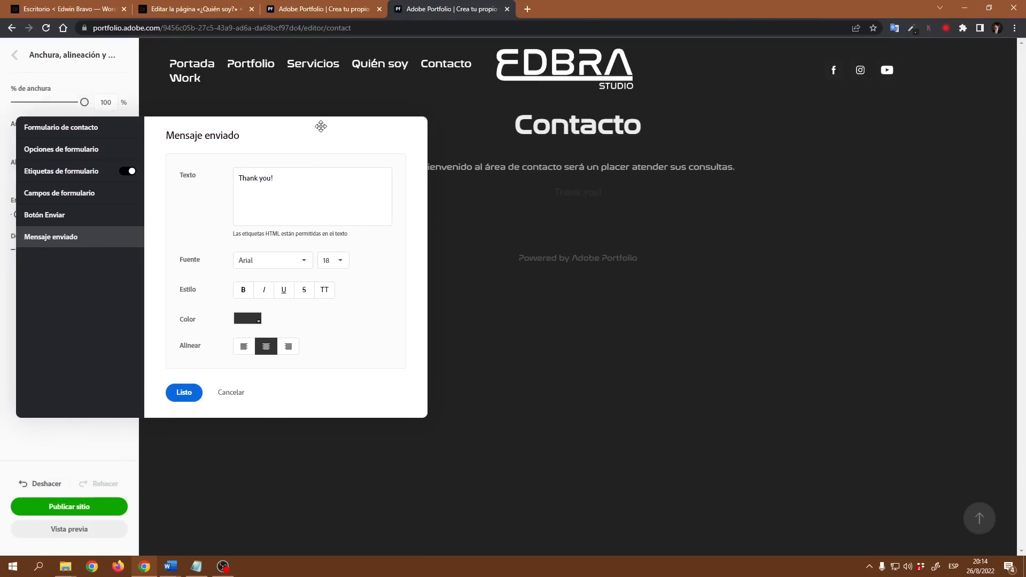
# Step: Replace 'Thank you!' with 'Gracias por su mensaje en breve le responderemos'
pyautogui.click(291, 181)
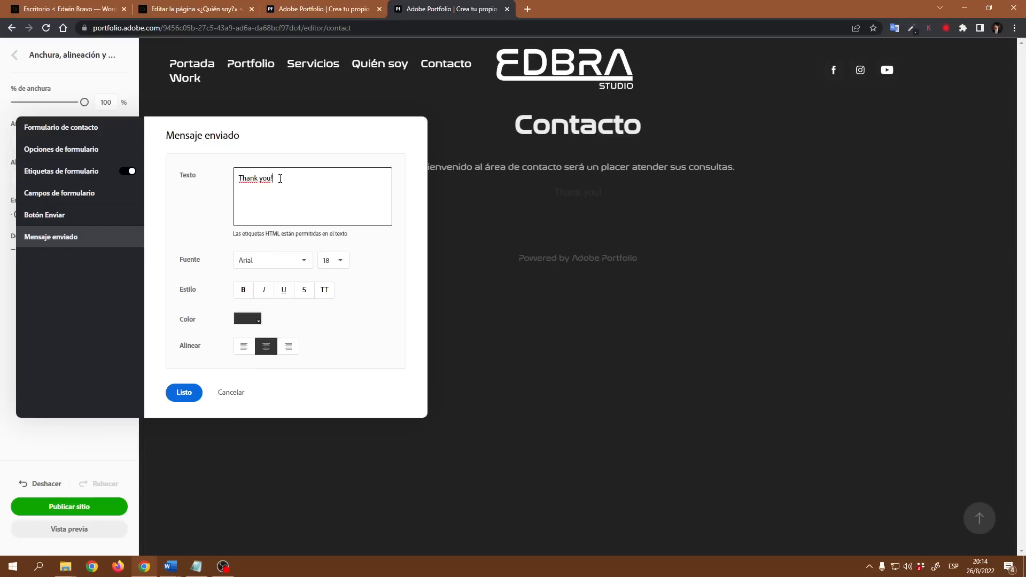
pyautogui.moveTo(278, 180); pyautogui.dragTo(235, 185)
pyautogui.write('Gracia')
pyautogui.write('s por')
pyautogui.write(' su cor')
pyautogui.press('BackSpace')
pyautogui.press('BackSpace')
pyautogui.press('BackSpace')
pyautogui.write('mensaje en breve le re')
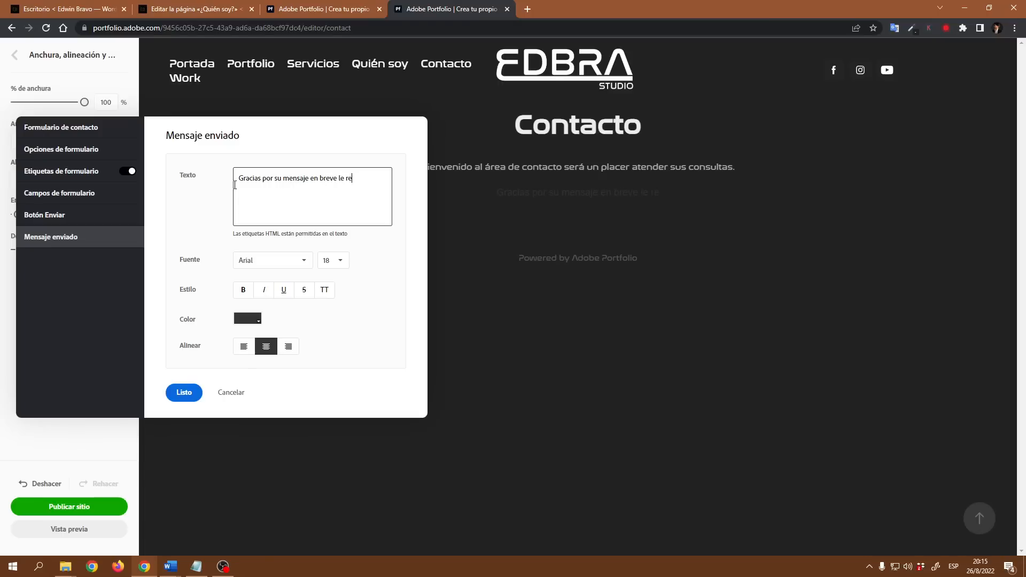
pyautogui.write('sponderemos...')
# Step: Style the message in white Nasalization, save it, and preview the contact page
pyautogui.click(306, 263)
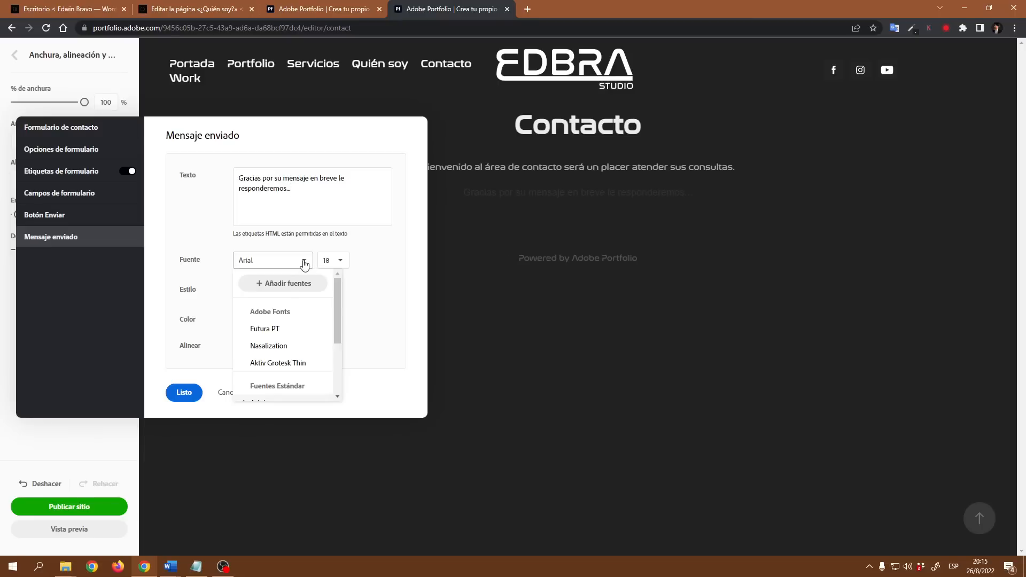
pyautogui.click(279, 345)
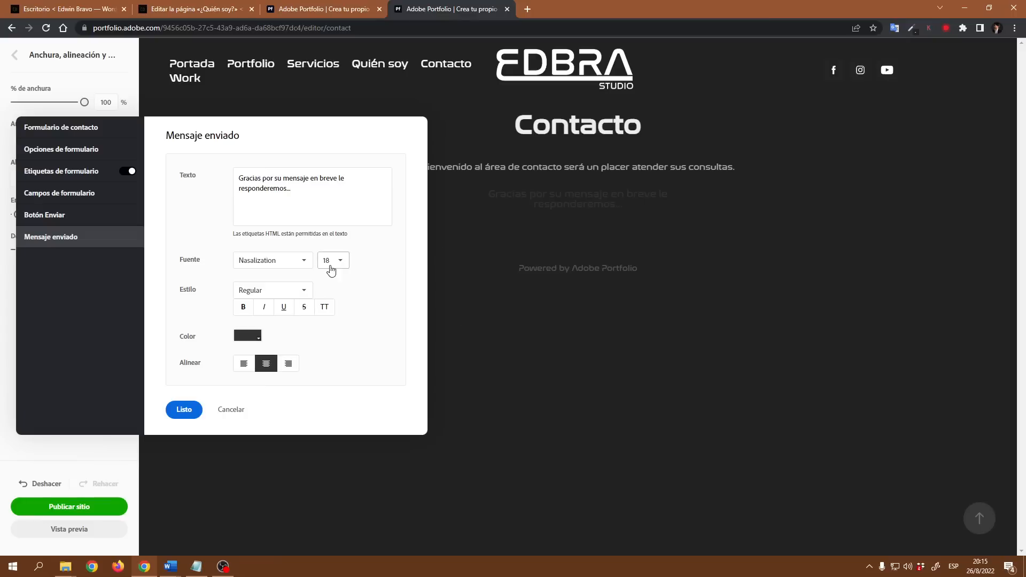
pyautogui.click(255, 338)
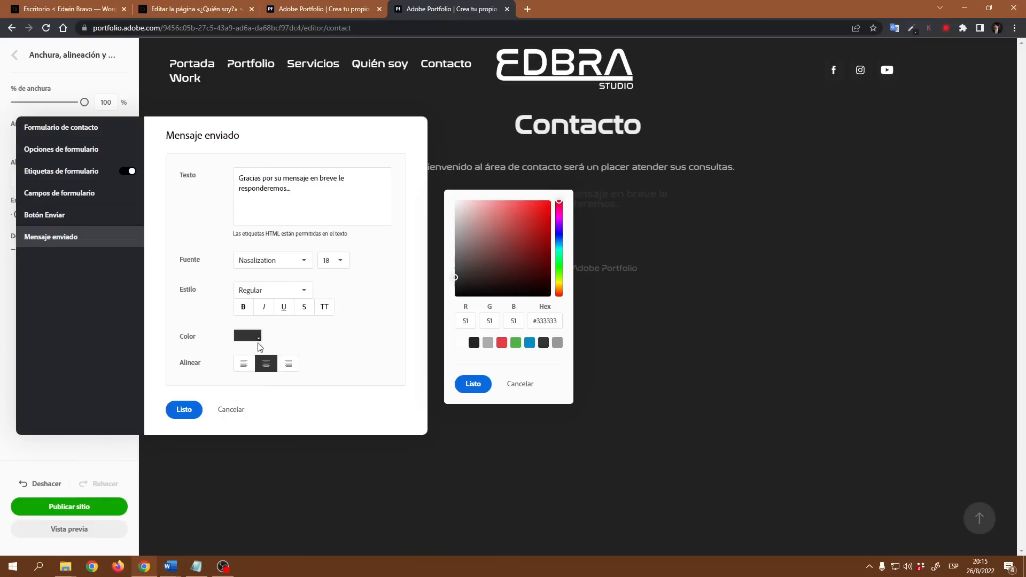
pyautogui.click(461, 345)
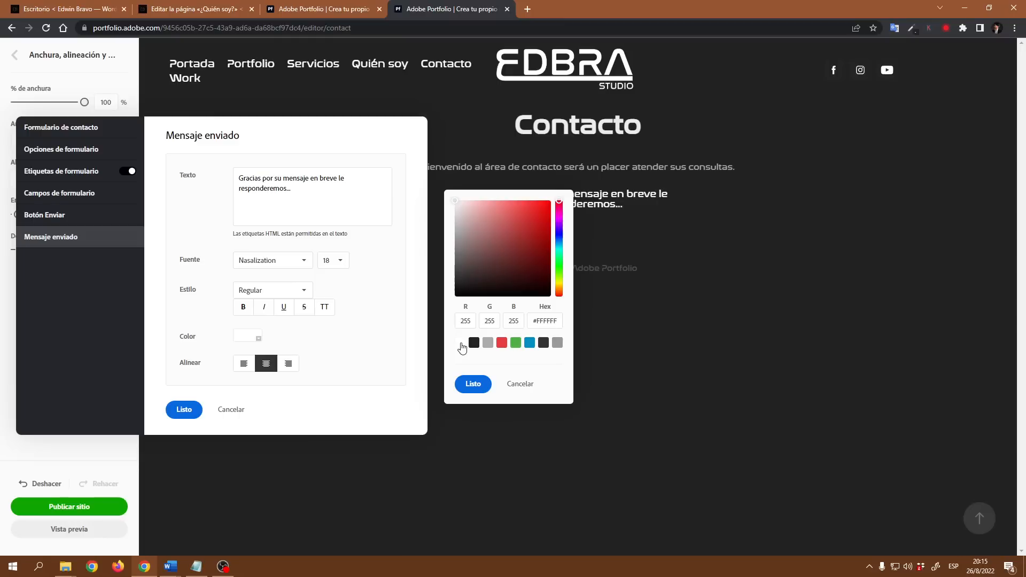
pyautogui.click(475, 391)
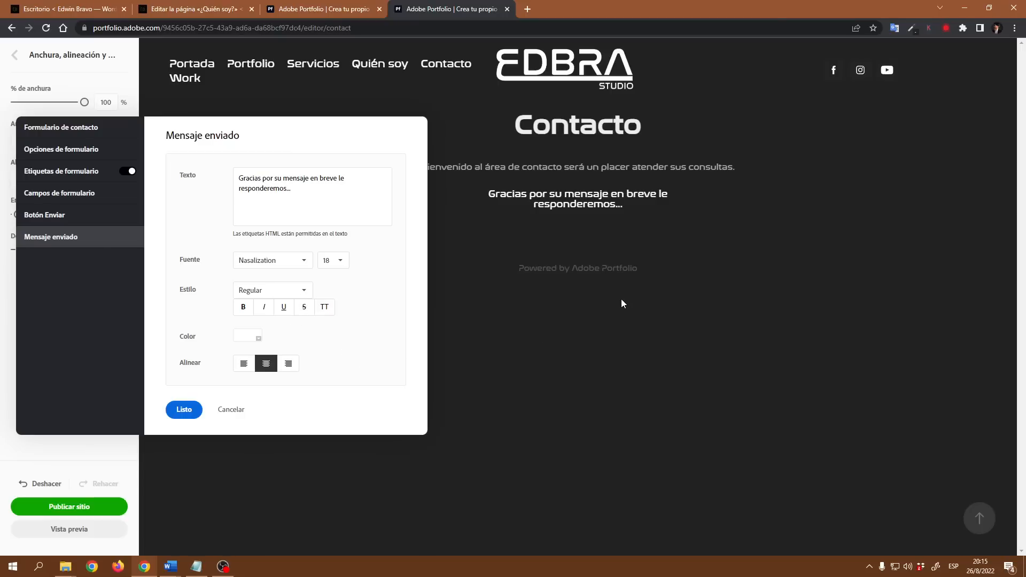
pyautogui.click(185, 410)
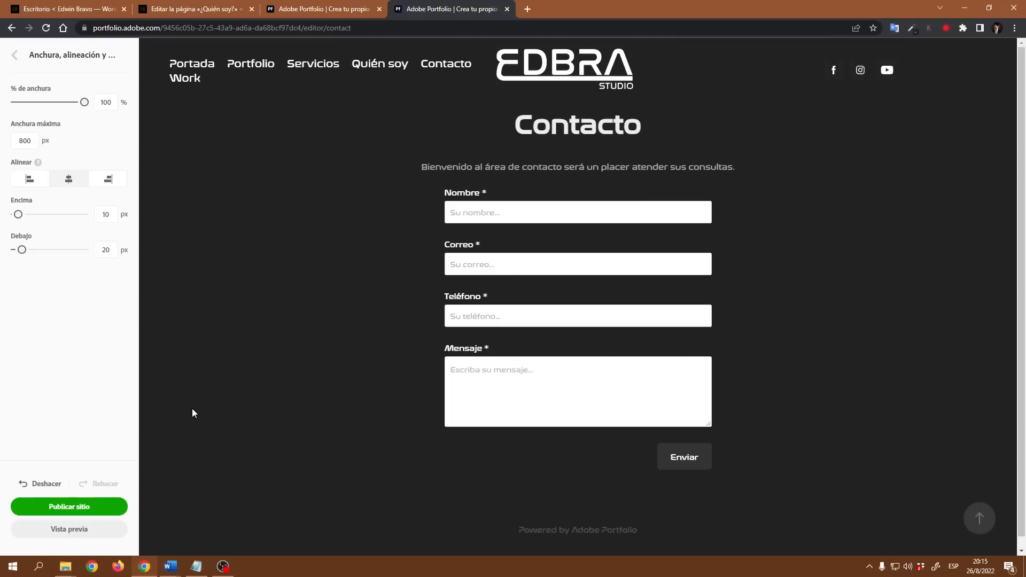
pyautogui.click(78, 530)
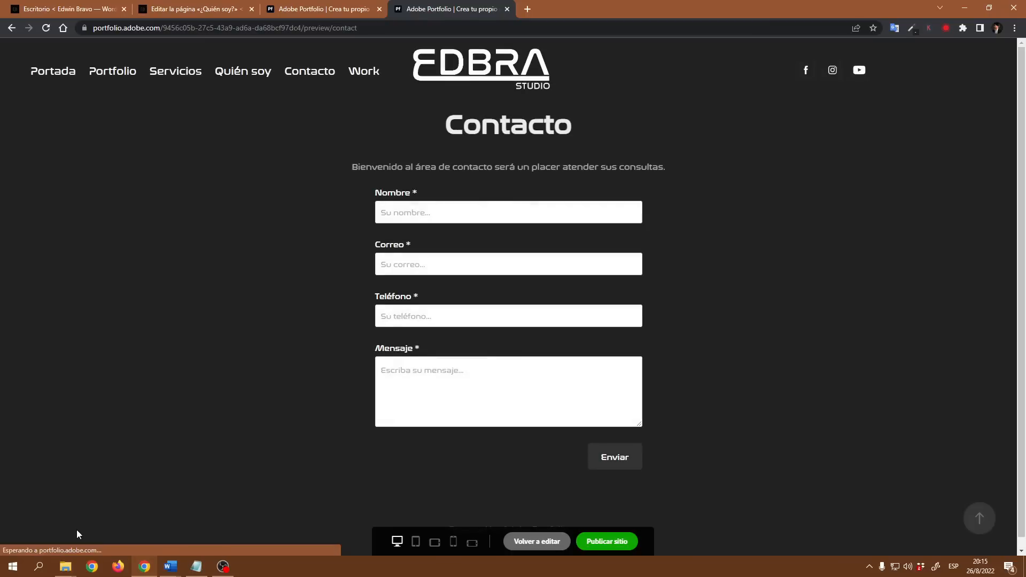